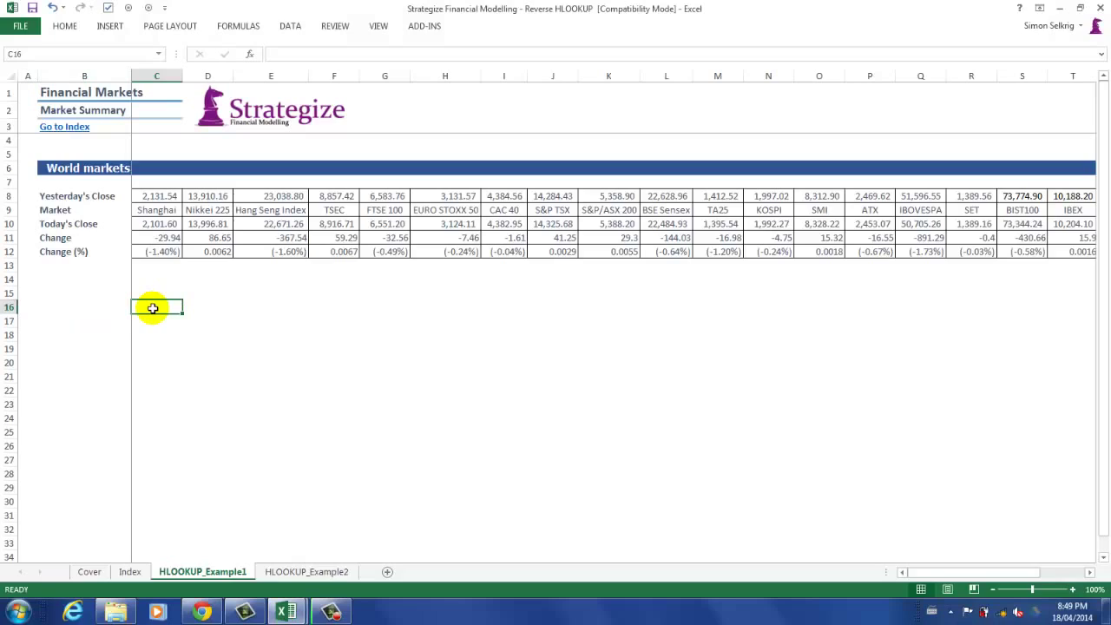
- Link C16 and D16 to the Yesterday's Close and Today's Close labels, and widen column C to fit its header
left_click(63, 197)
key("Return")
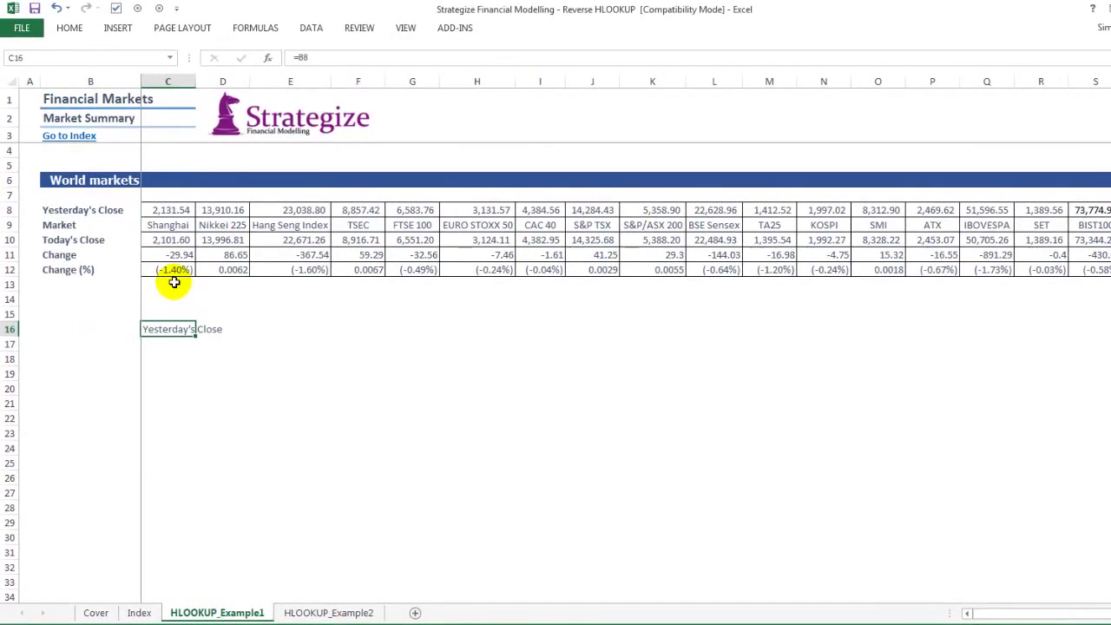
left_click_drag(194, 75, 295, 80)
left_click(245, 330)
type("=")
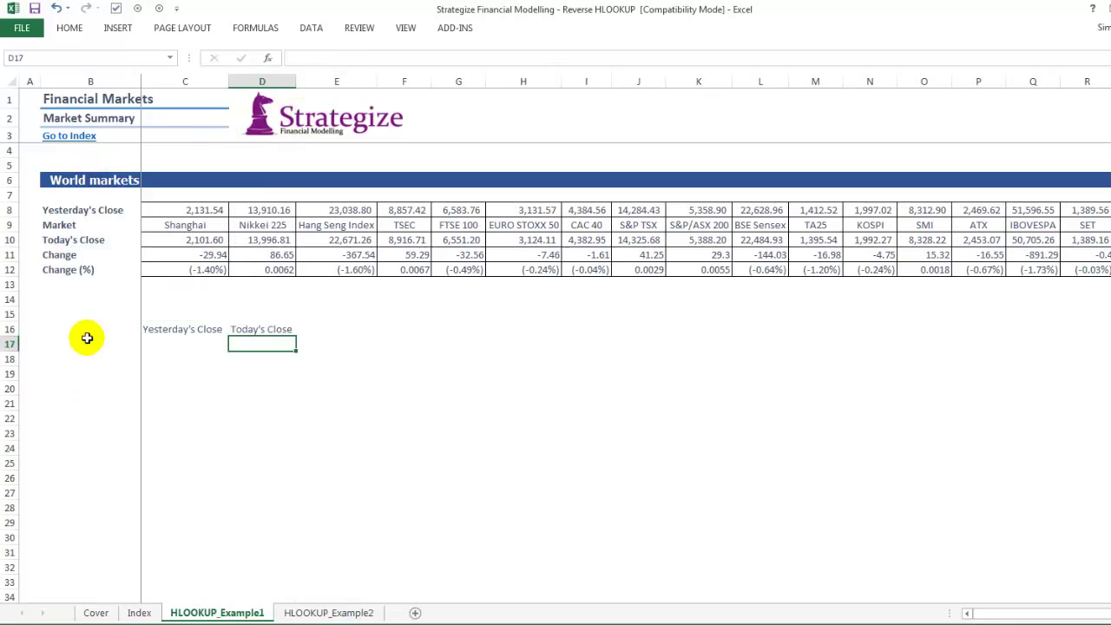
- Link B16 to the Market label and B17:B19 to the market names CAC 40, KOSPI and Nikkei 225
left_click(88, 342)
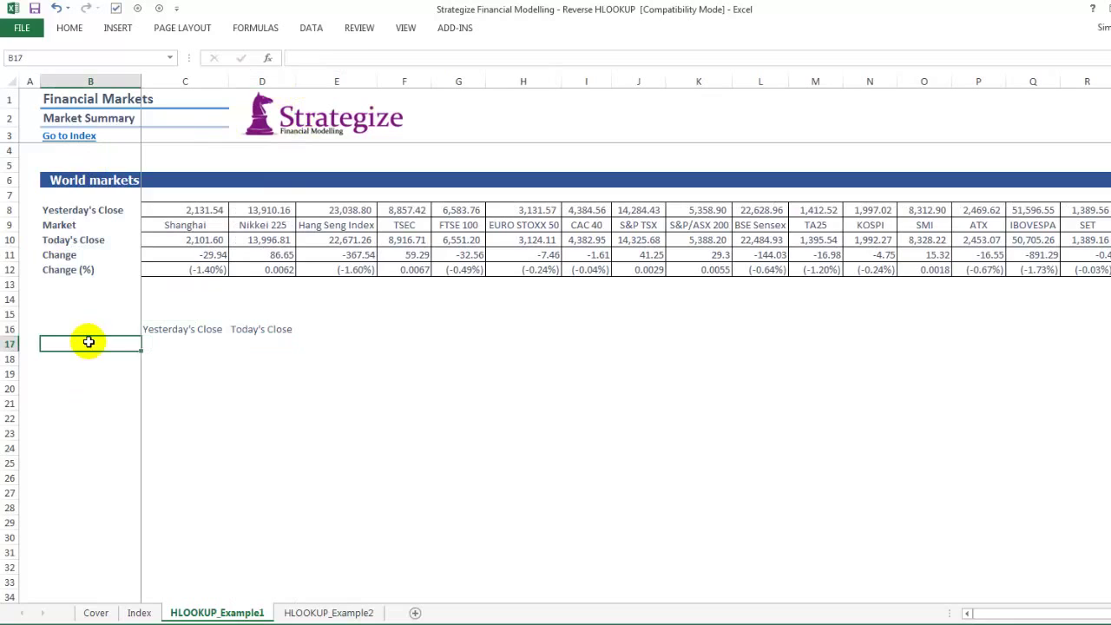
left_click(55, 222)
key("Return")
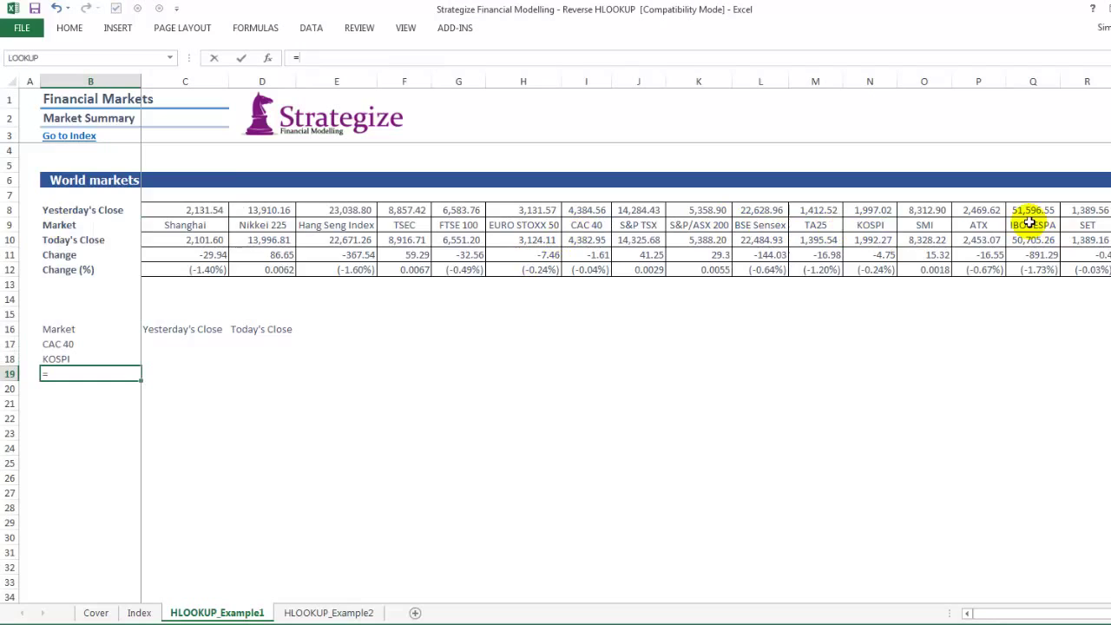
key("Return")
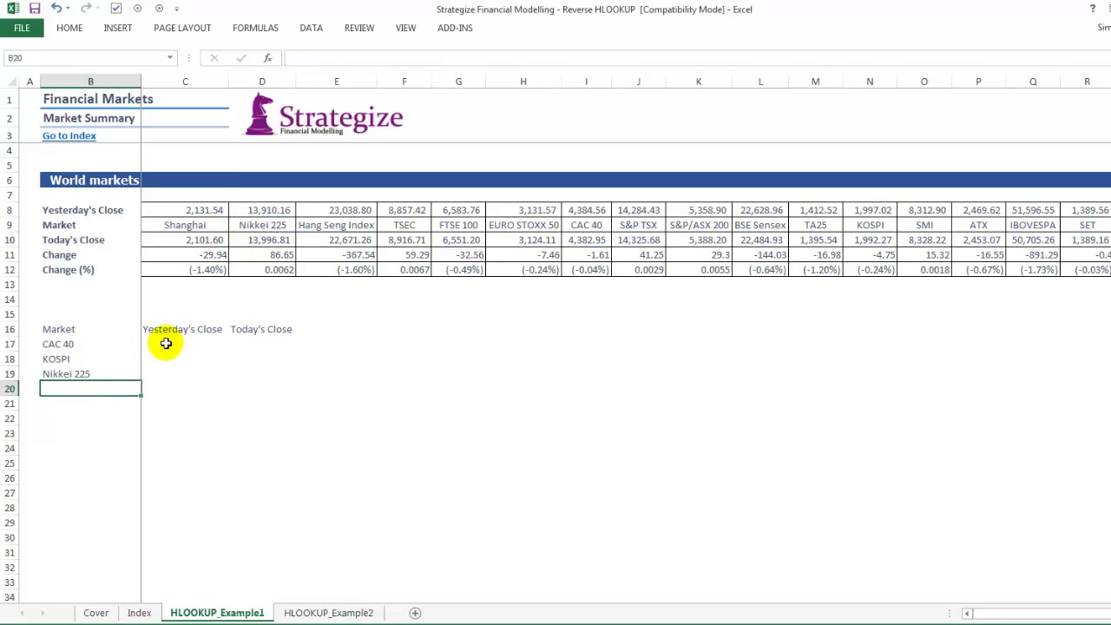
- Start an HLOOKUP formula in D17 with the market name in B17 as the lookup value
left_click(164, 341)
key("Right")
type("=hl")
key("Tab")
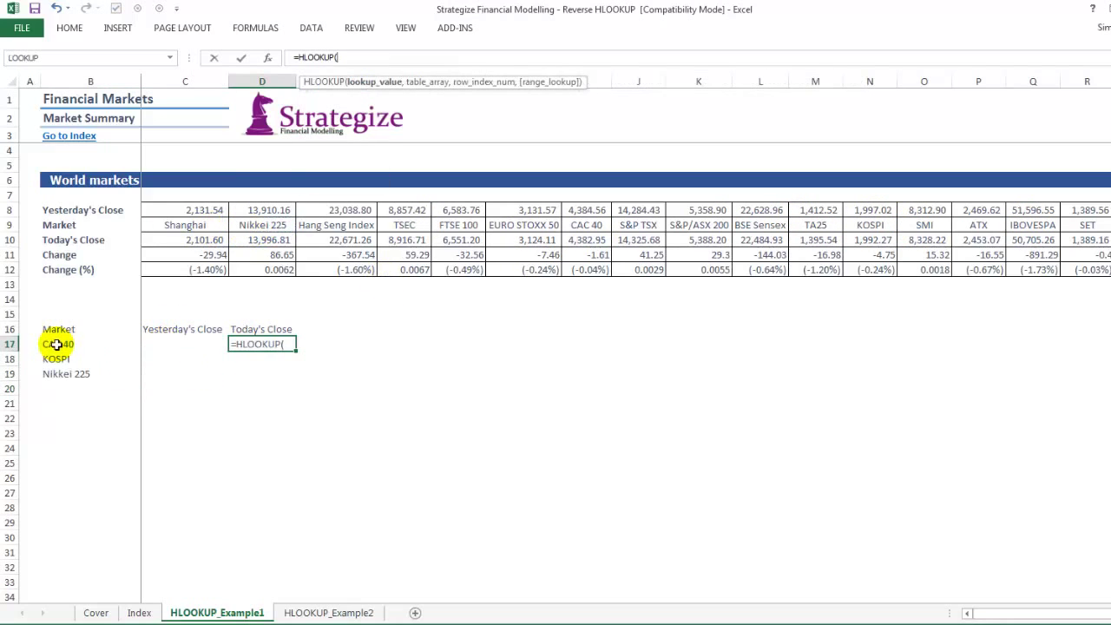
left_click(55, 345)
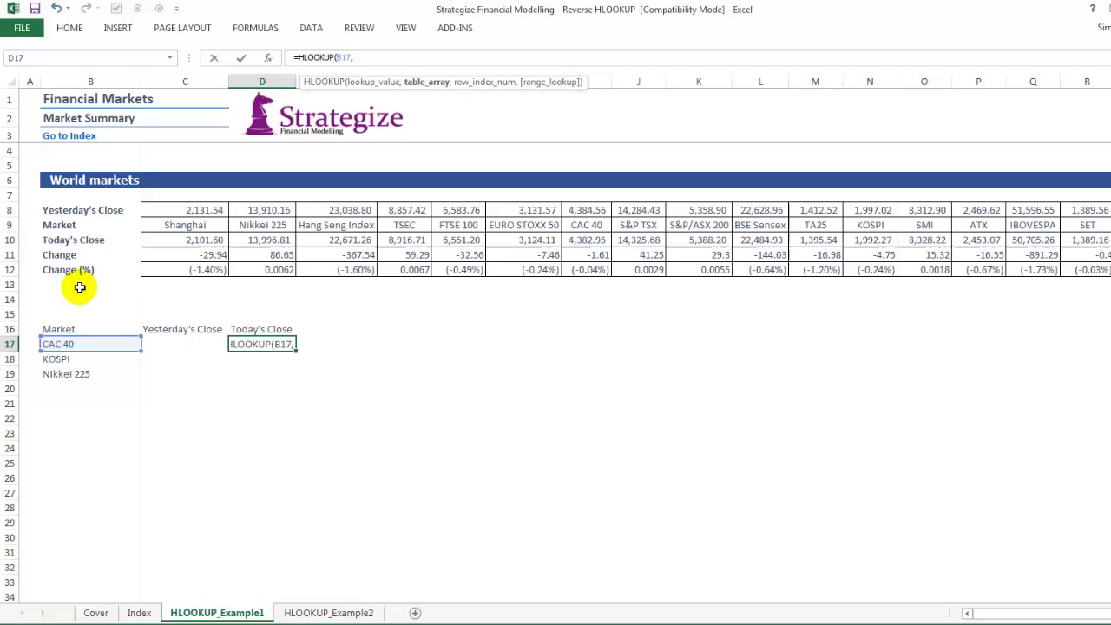
- Set the HLOOKUP table array in D17 to the absolute range $C$9:$W$12
left_click_drag(163, 227, 168, 261)
key("shift+Right")
key("shift+Right")
key("shift+Right")
key("shift+Right")
key("shift+Right")
key("shift+Right")
key("shift+Right")
key("shift+Right")
key("shift+Right")
key("shift+Right")
key("shift+Right")
key("shift+Right")
key("shift+Right")
key("shift+Right")
key("shift+Right")
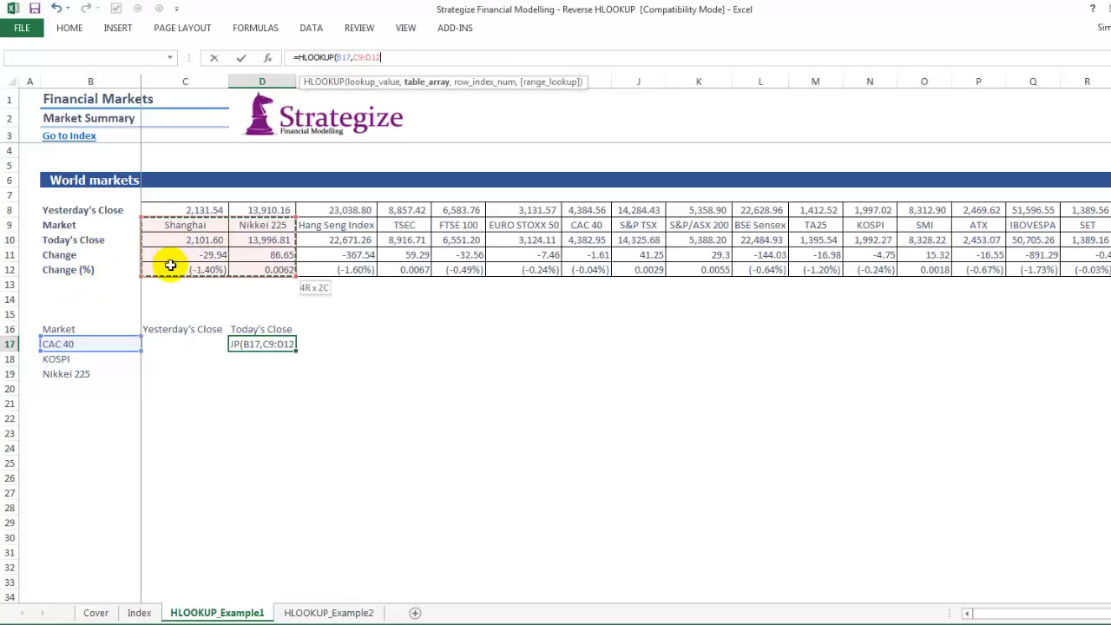
key("shift+Right")
key("shift+Right")
key("shift+Right")
key("shift+Right")
key("shift+Right")
key("F4")
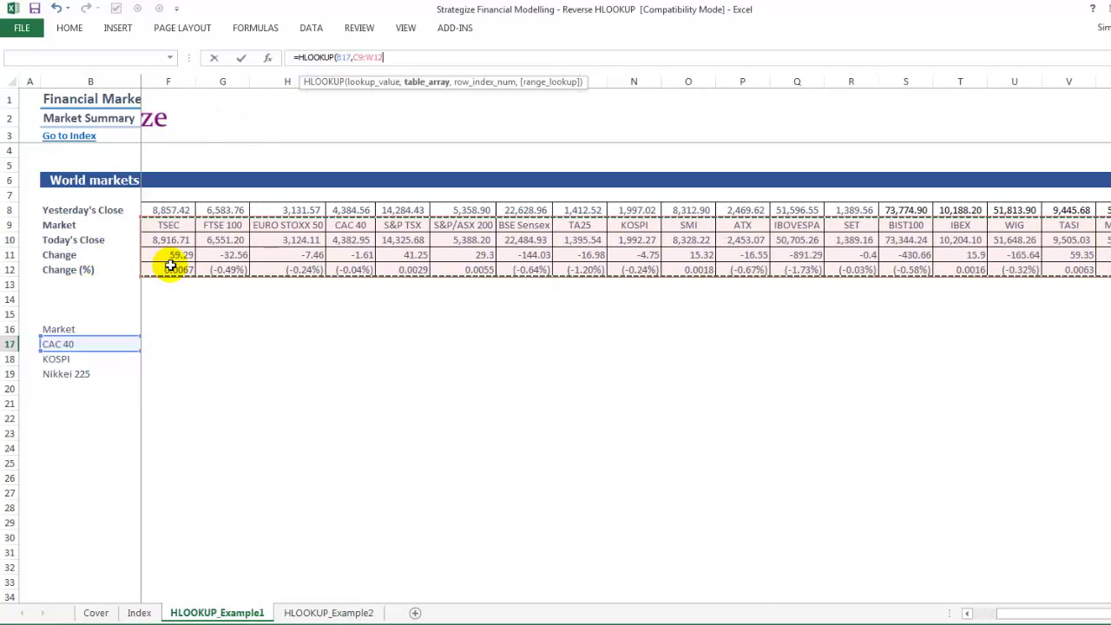
- Complete the HLOOKUP in D17 with row index 2 and FALSE for an exact match
type(",")
type("2,2,")
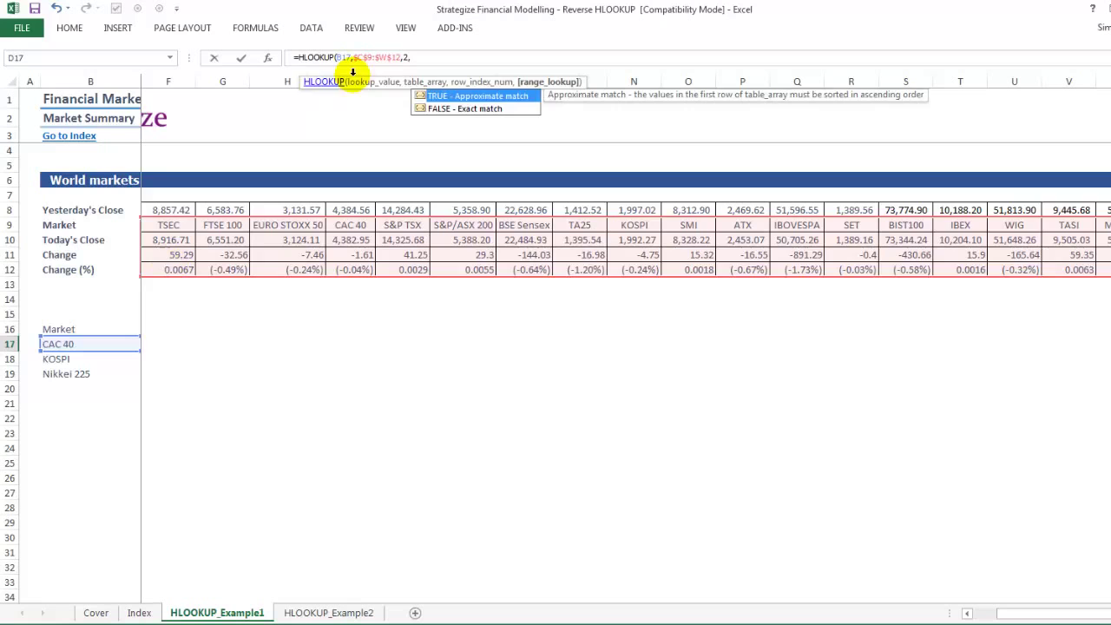
double_click(436, 110)
key("ctrl+Return")
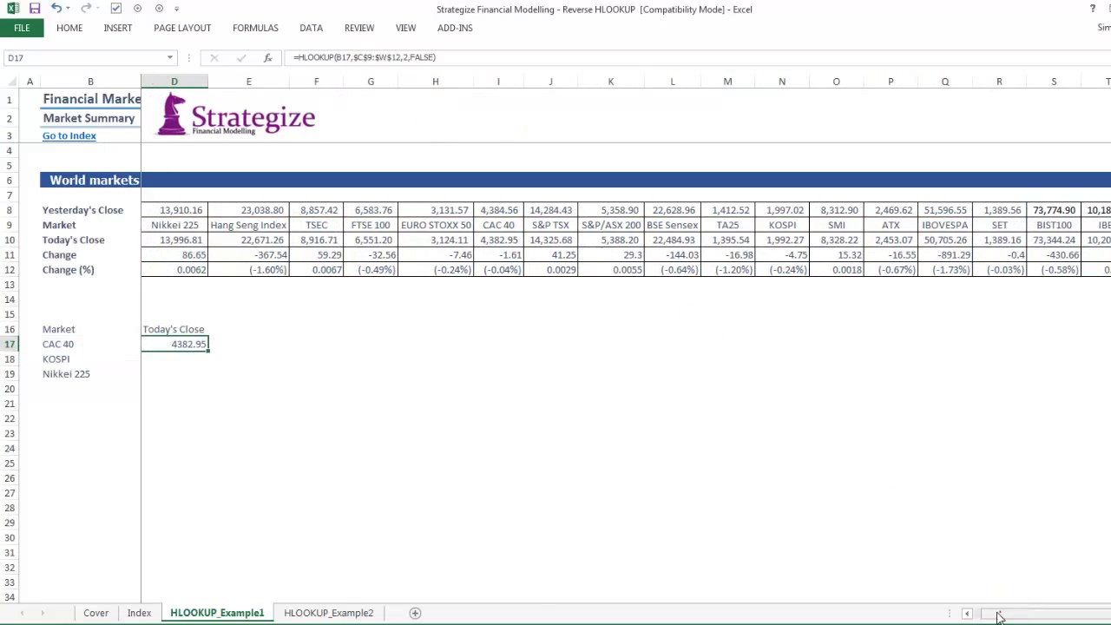
- Format D17 with a thousands separator and two decimals, and fill its HLOOKUP formula down to D19
left_click_drag(998, 616, 989, 616)
right_click(264, 342)
key("Escape")
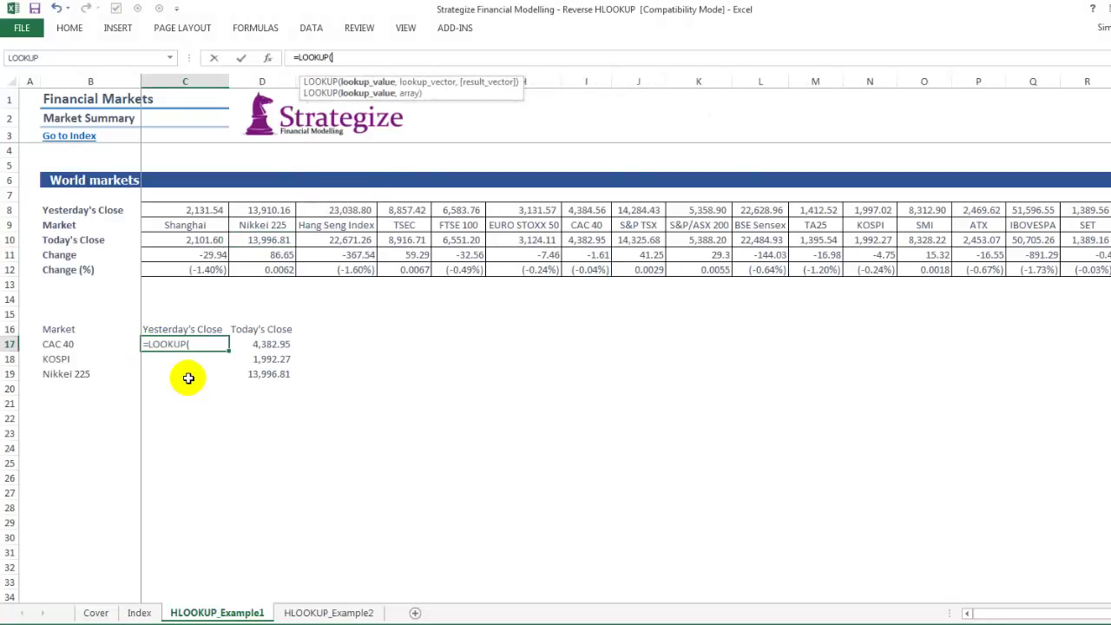
- Build the first part of a LOOKUP formula in C17, using 1E+100 as lookup value and SEARCH($C$9:$W$9,B17) as lookup vector
type("1E+100,SEARCH(")
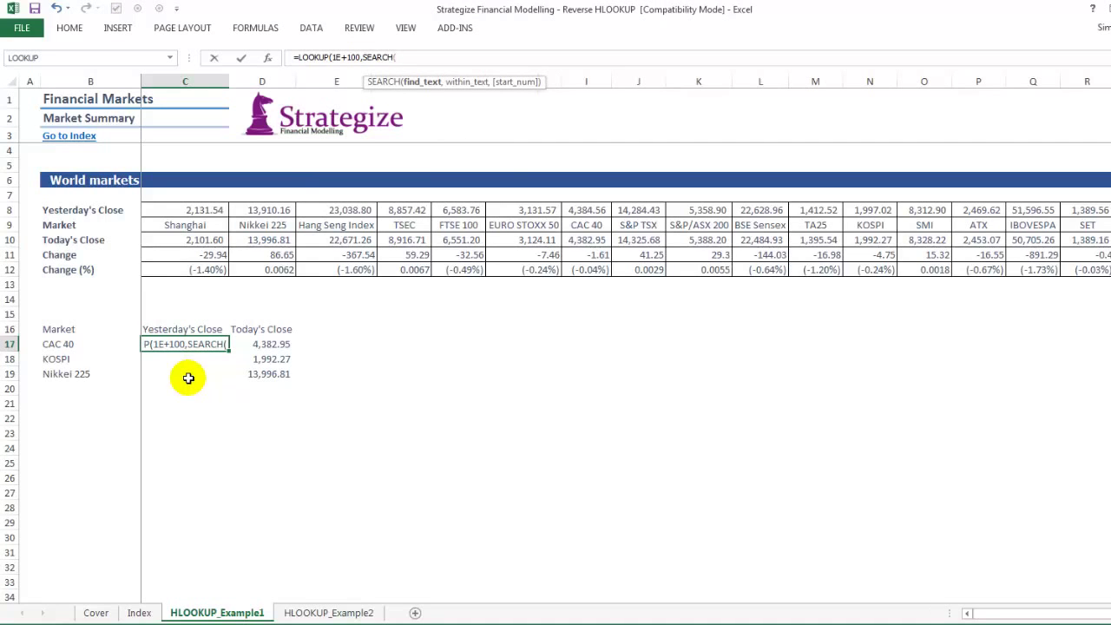
left_click_drag(155, 223, 1047, 211)
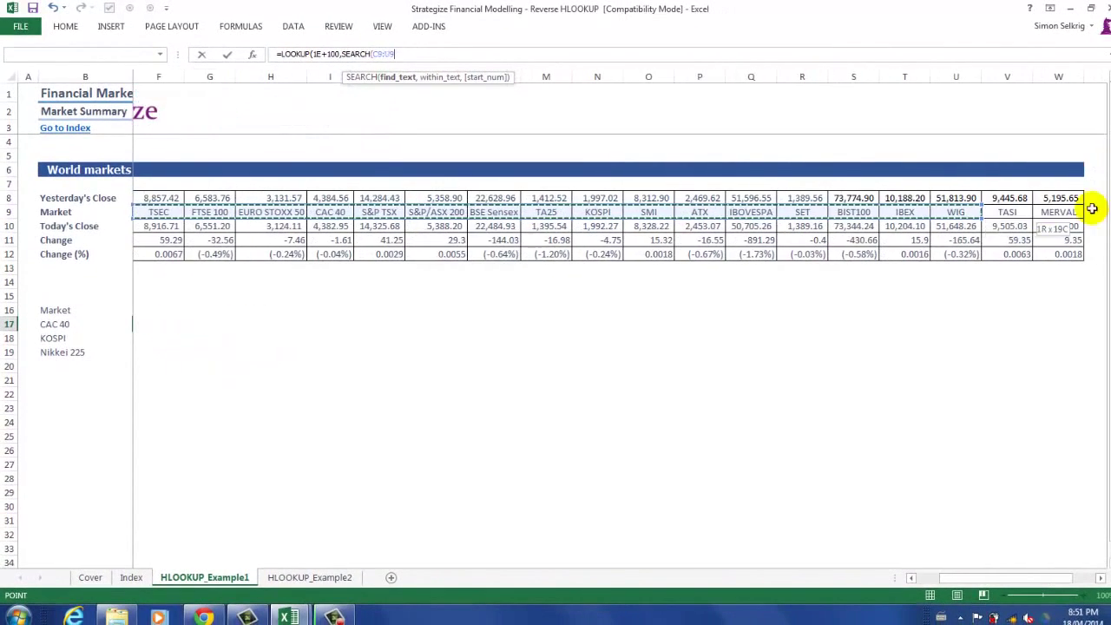
key("F4")
type(",")
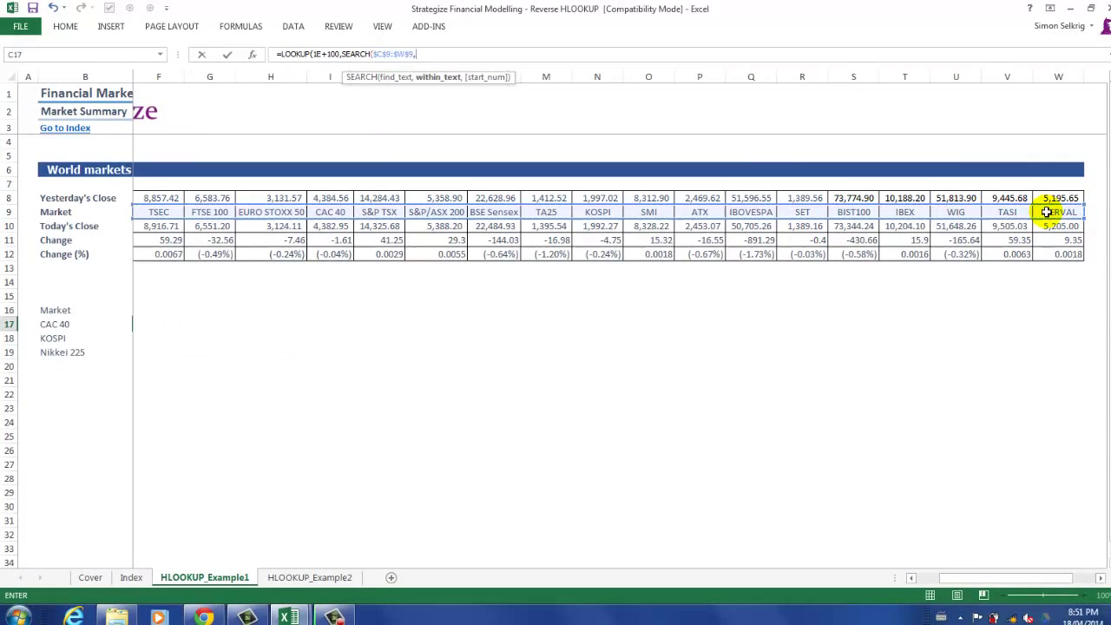
left_click(935, 578)
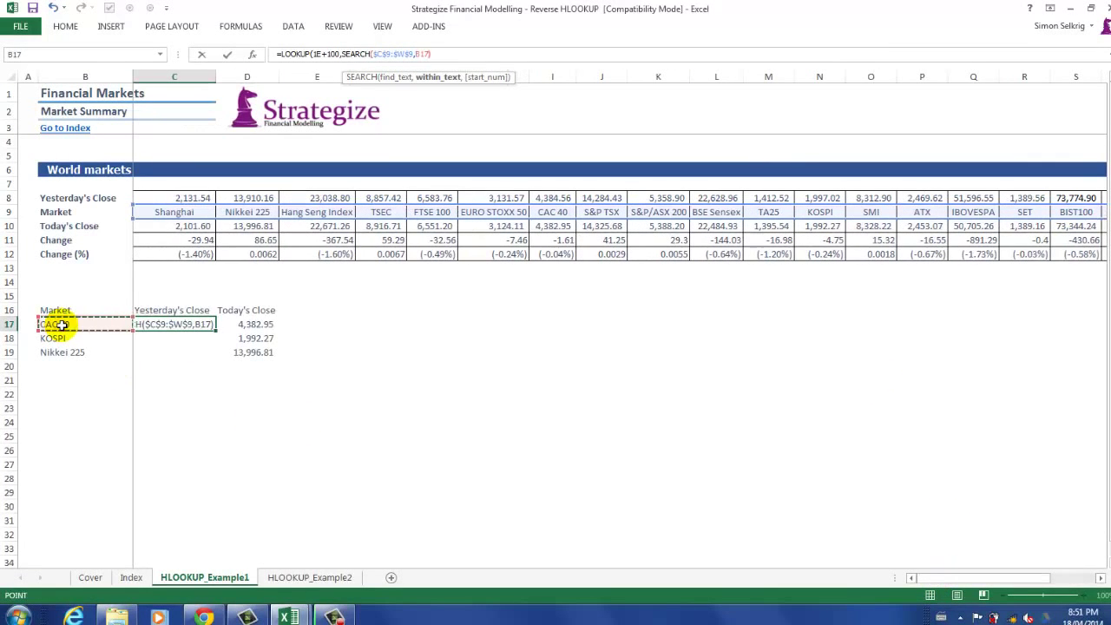
- Complete the LOOKUP formula in C17 with the result vector $C$8:$W$8 and enter it
type("),")
left_click_drag(159, 197, 1010, 197)
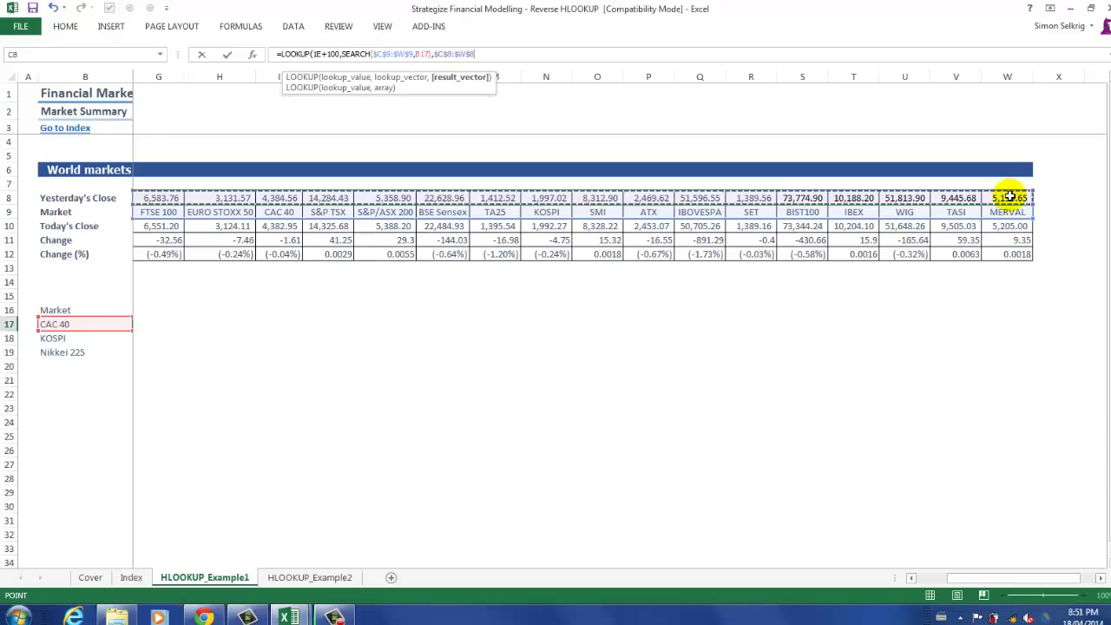
type(")")
key("ctrl+Return")
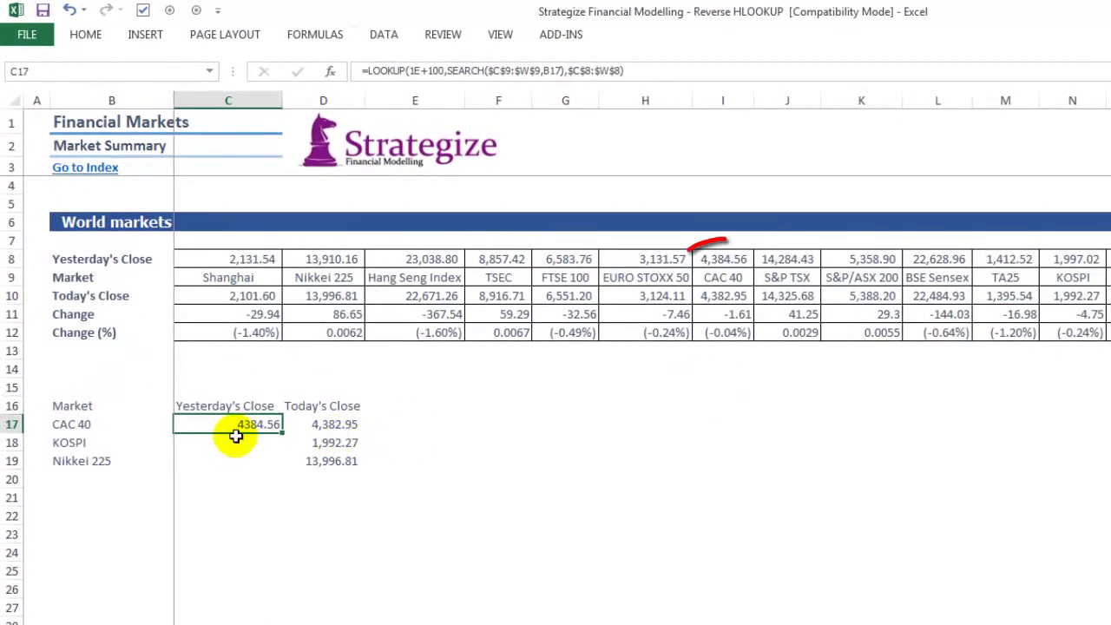
- Apply comma style to C17, compare it with CAC 40's source close in I8, and fill the formula down to C19
right_click(226, 426)
left_click(410, 243)
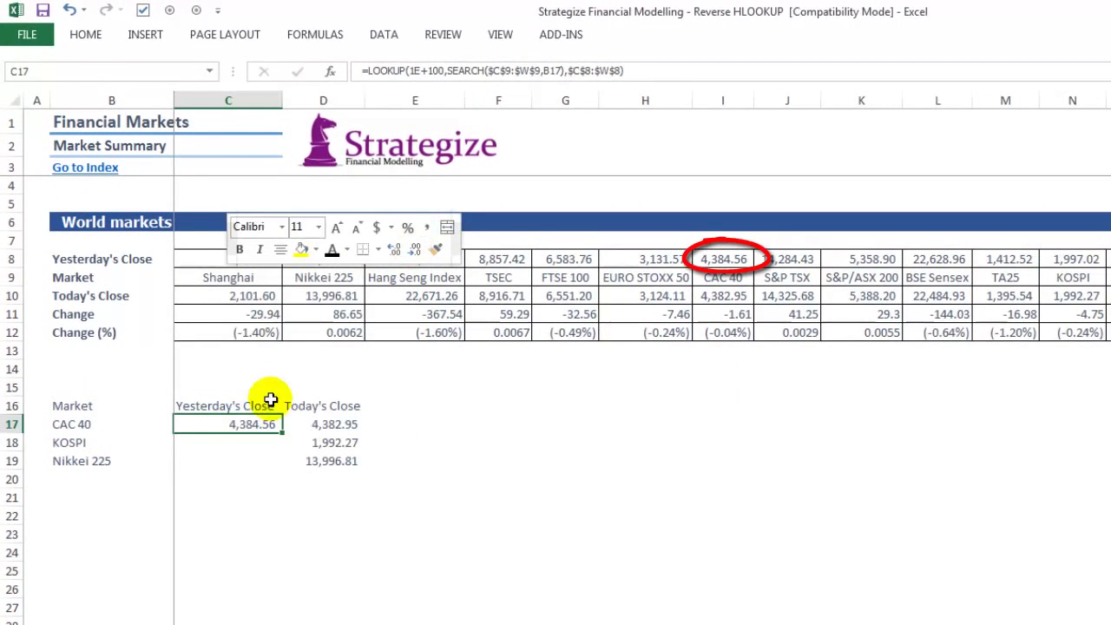
left_click(315, 426)
left_click(270, 420)
left_click(722, 258)
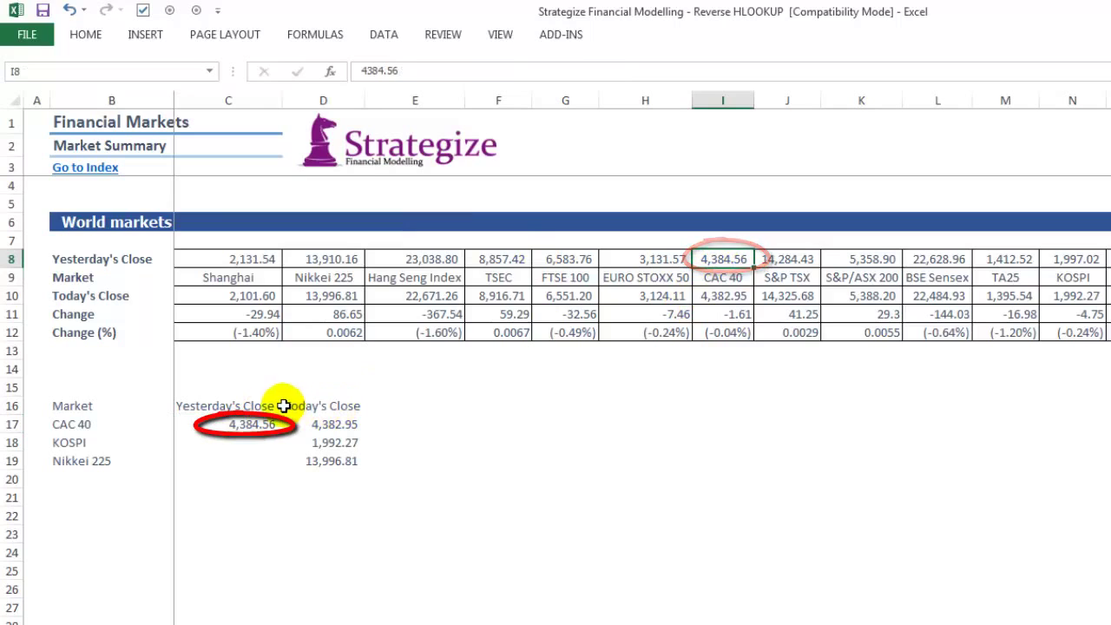
left_click(276, 425)
left_click_drag(278, 460, 278, 463)
- Compare the KOSPI and Nikkei 225 results in C18 and C19 with their source values in row 8
left_click(240, 443)
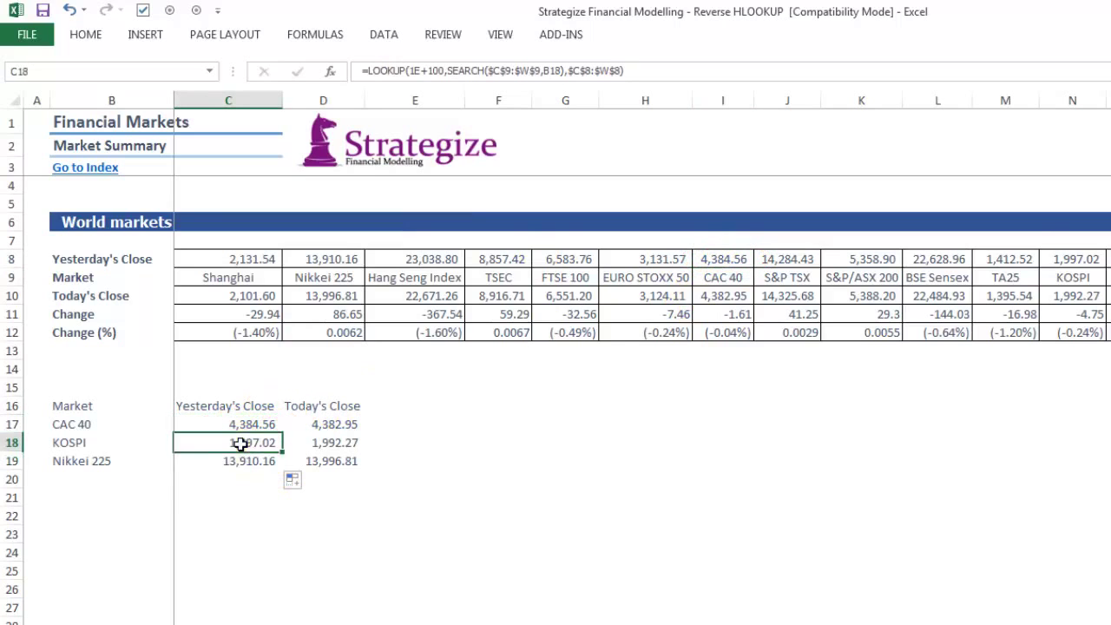
left_click(1077, 259)
left_click(235, 442)
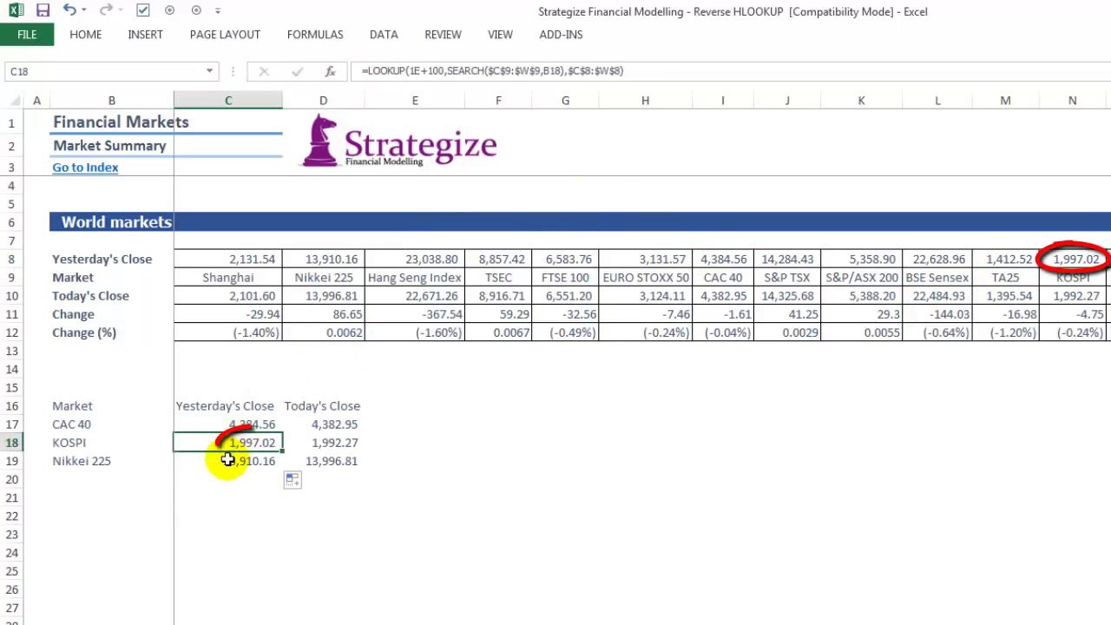
left_click(303, 259)
left_click(249, 460)
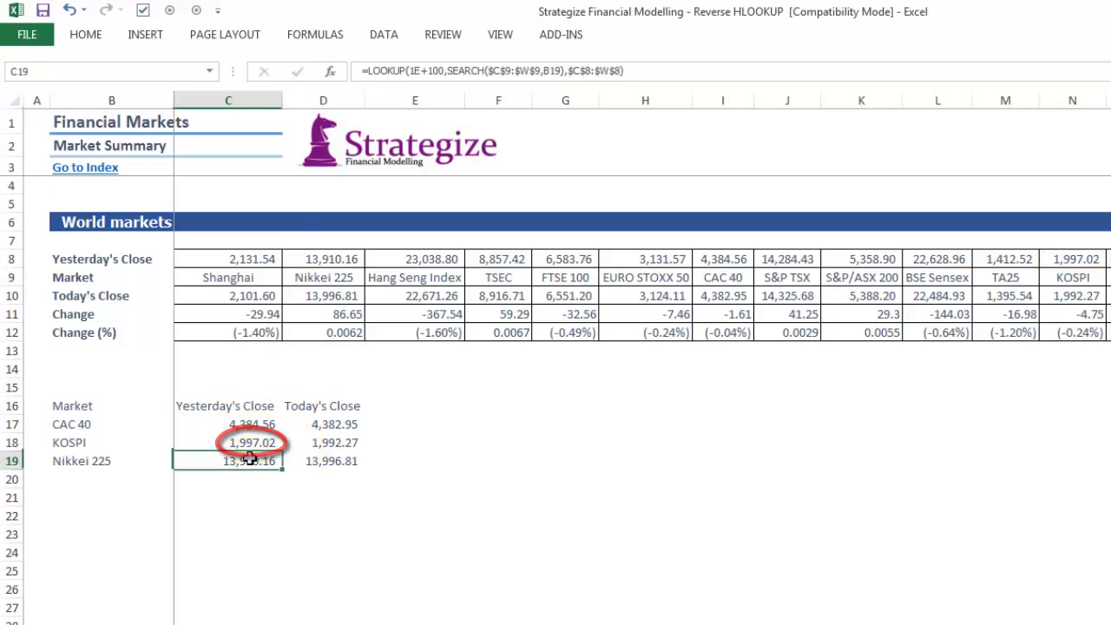
- Enter the heading "Reverse HLOOKUP Example 1" in B14 and copy it to B22 as "Reverse HLOOKUP Example 2"
left_click(77, 384)
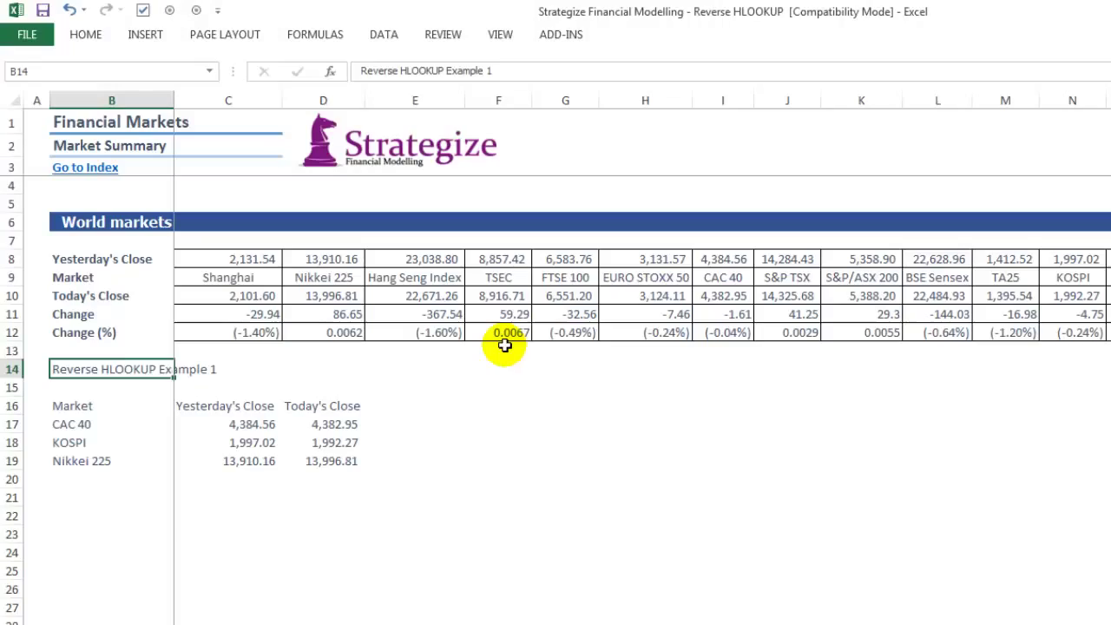
key("ctrl+c")
key("Down")
key("Down")
key("Down")
key("Down")
key("Down")
key("Down")
key("Down")
key("Down")
key("ctrl+v")
left_click(551, 76)
key("BackSpace")
type("2")
key("Return")
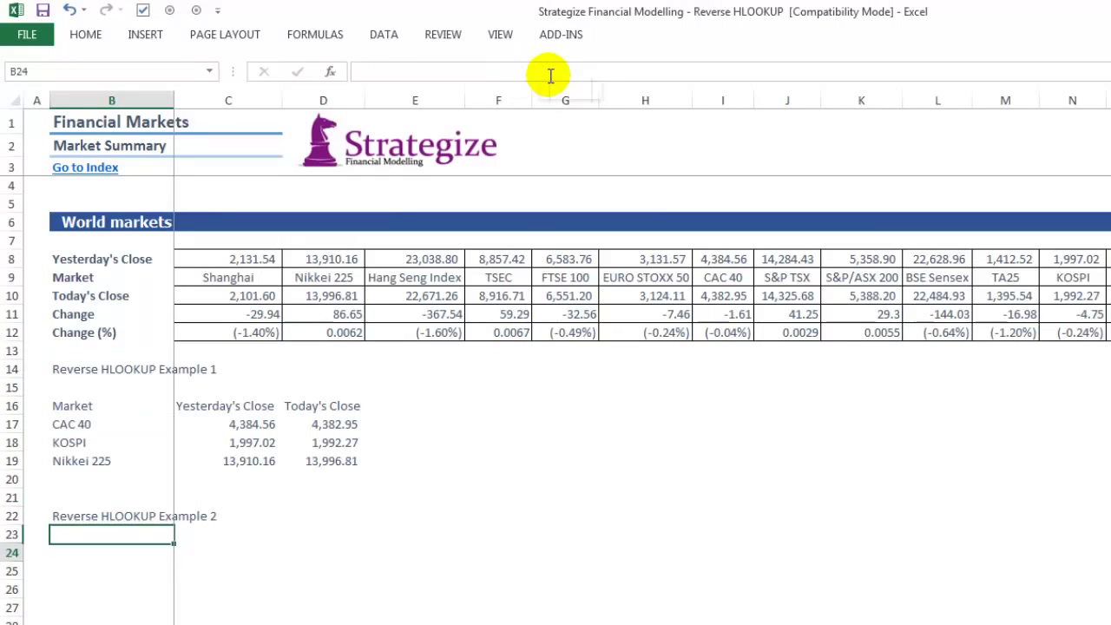
- Copy the example table B16:D19 and paste it starting at B24
left_click_drag(68, 409, 315, 456)
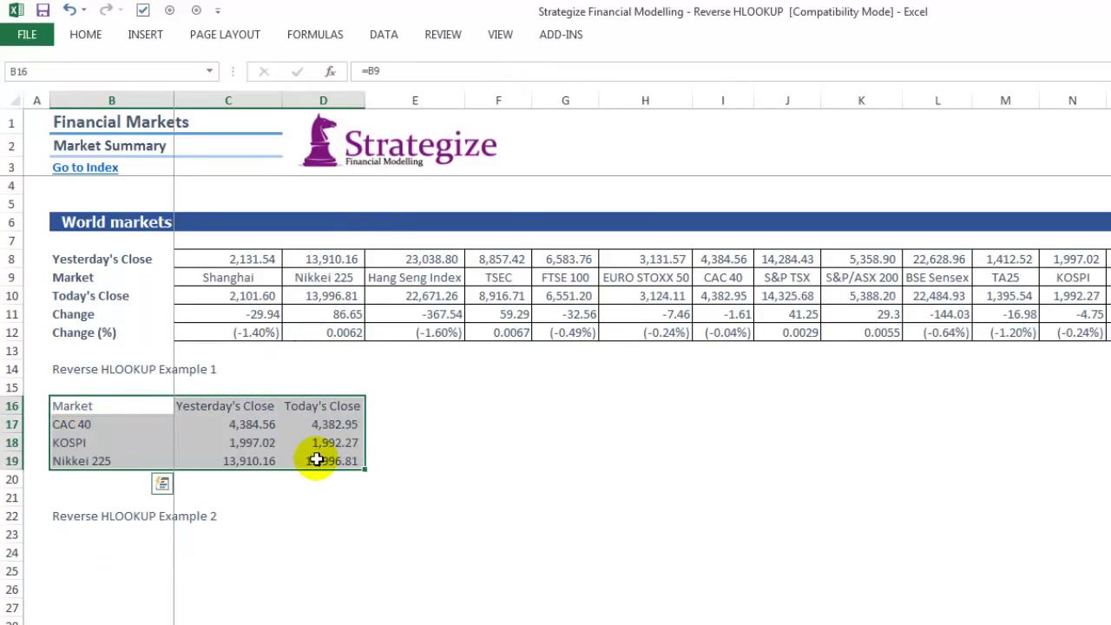
key("ctrl+c")
left_click(56, 550)
key("ctrl+v")
- Link B24 to the Market header in B16 and fill the reference down to B27
type("=")
left_click(72, 406)
key("Return")
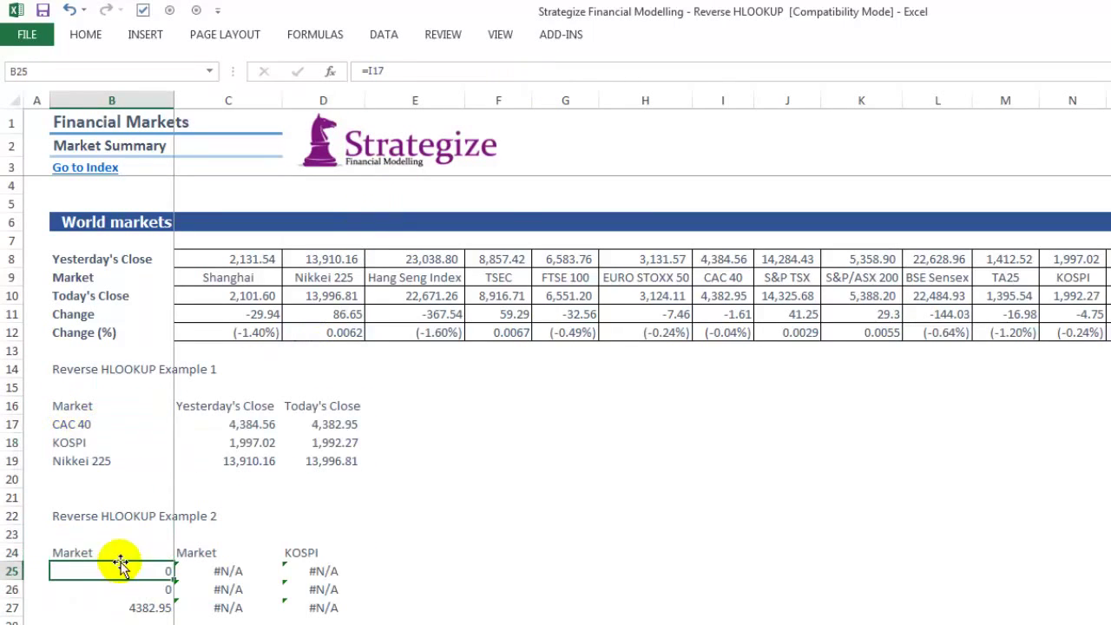
left_click(119, 555)
double_click(174, 560)
- Link C24 to the Yesterday's Close header in C16 and fill the reference right into D24
left_click(298, 552)
left_click(223, 550)
type("=")
left_click(223, 405)
key("Return")
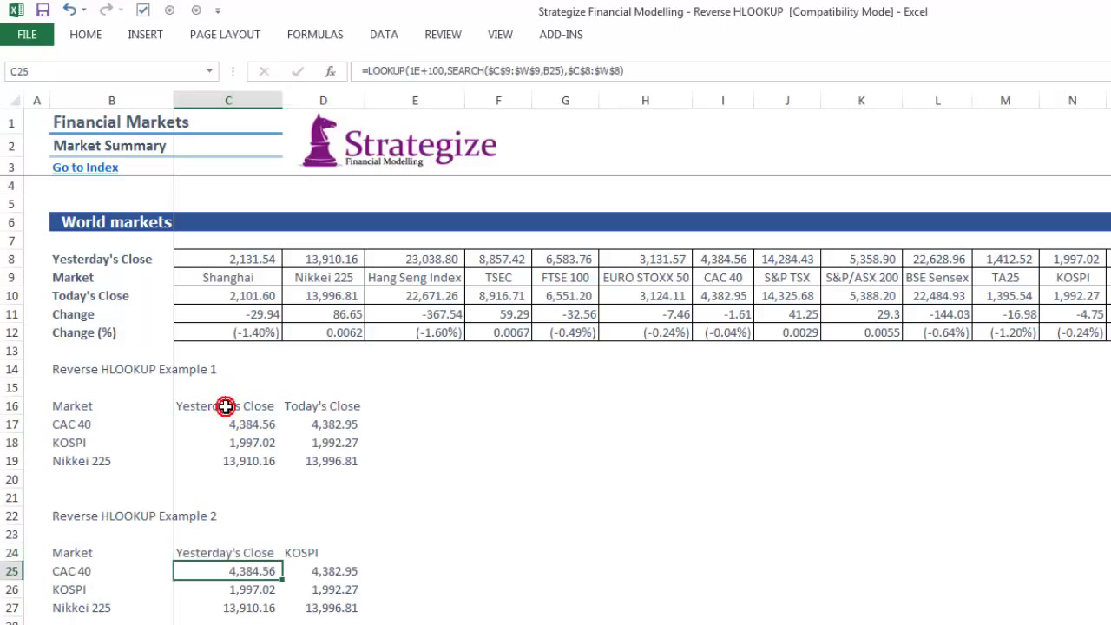
key("Up")
key("shift+Right")
key("ctrl+r")
- Clear the copied Yesterday's Close formulas from C25:C27
key("Down")
key("shift+Down")
key("shift+Down")
key("Delete")
- Start an INDEX formula in C25 with the absolute array $C$8:$W$8 and a nested MATCH function
left_click(220, 576)
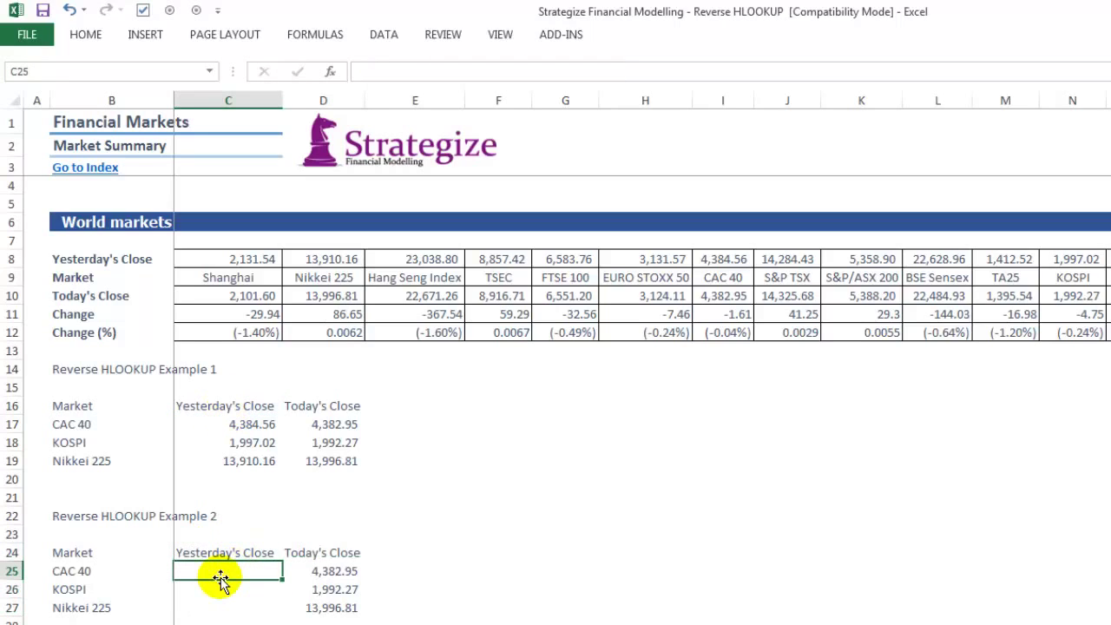
type("=INDEX(")
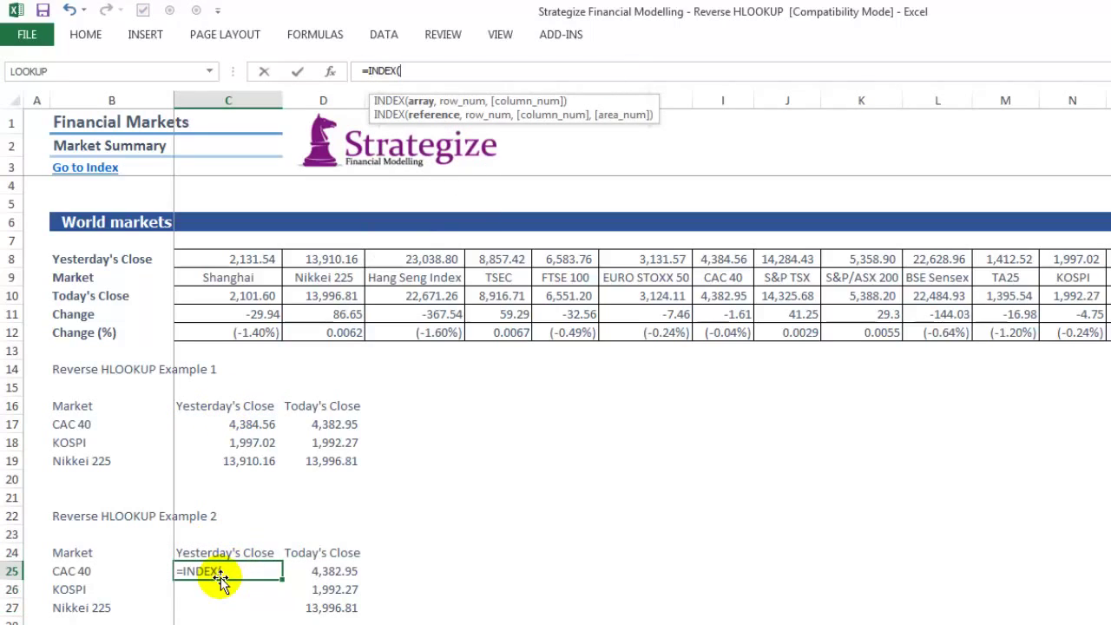
left_click_drag(202, 259, 1109, 254)
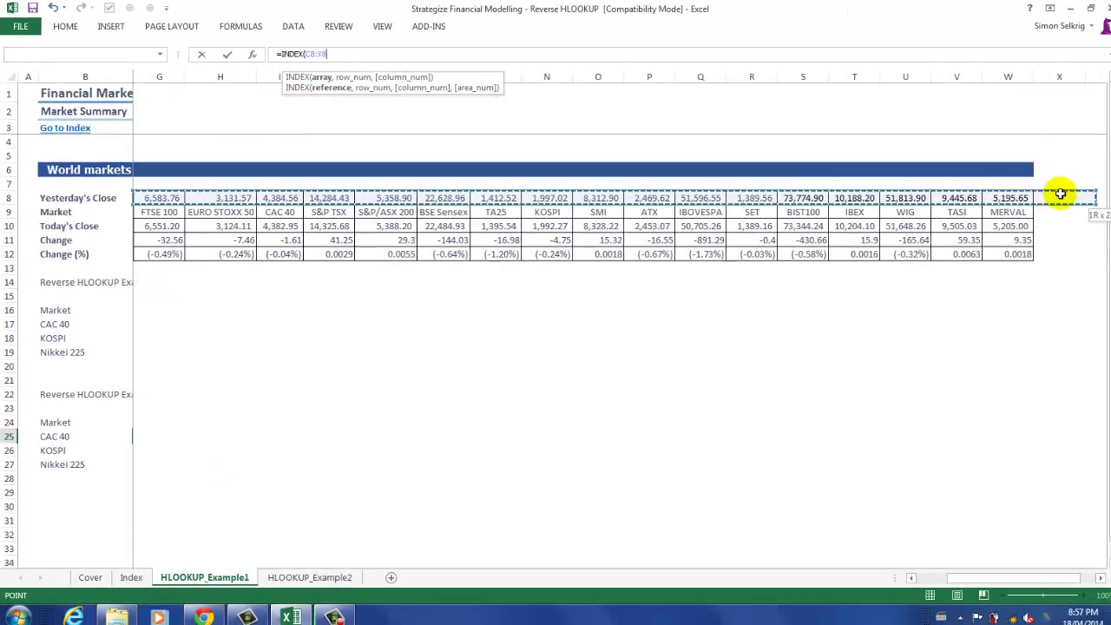
left_click_drag(1061, 193, 1024, 199)
type(",MATCH(")
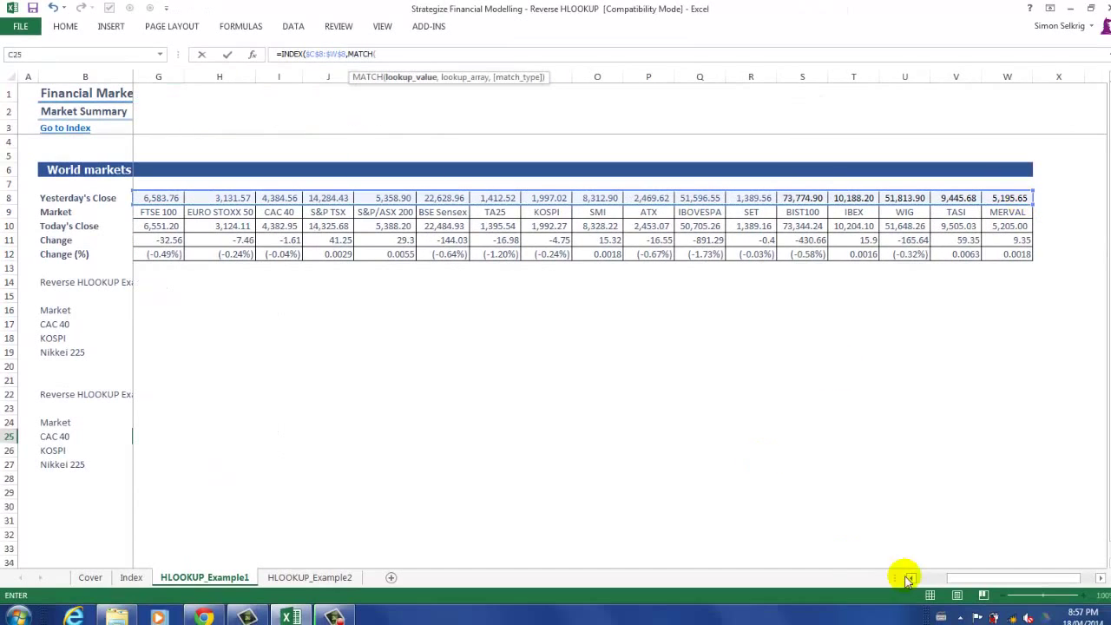
- Complete the MATCH in C25 with lookup value B25, lookup array $C$9:$W$9 and match type 0, and enter the formula
left_click(913, 577)
left_click(47, 436)
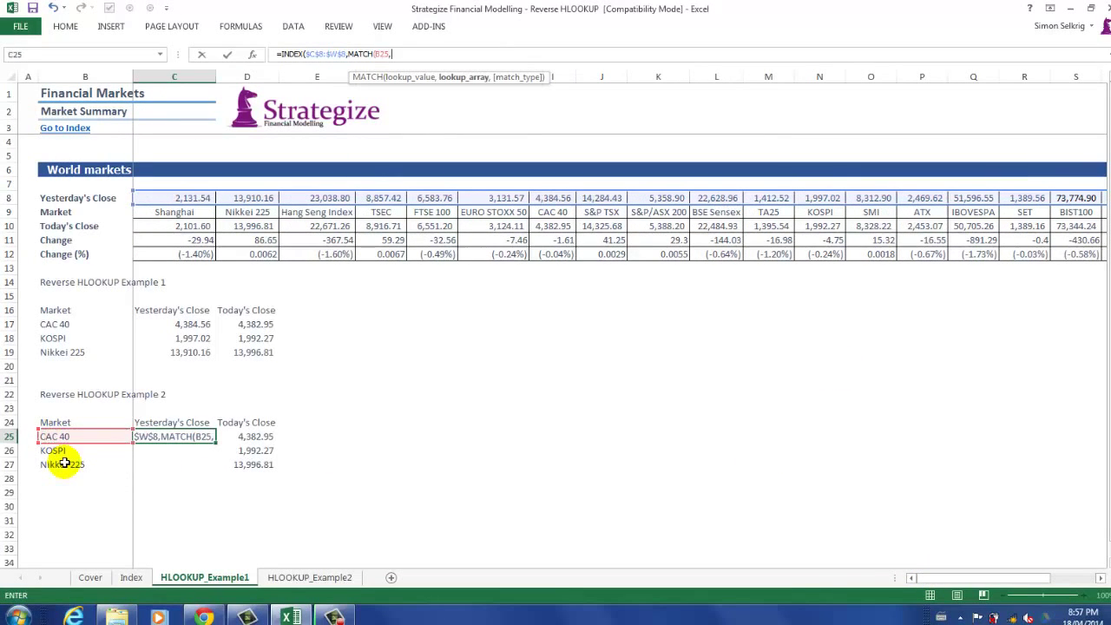
left_click_drag(148, 211, 996, 212)
key("F4")
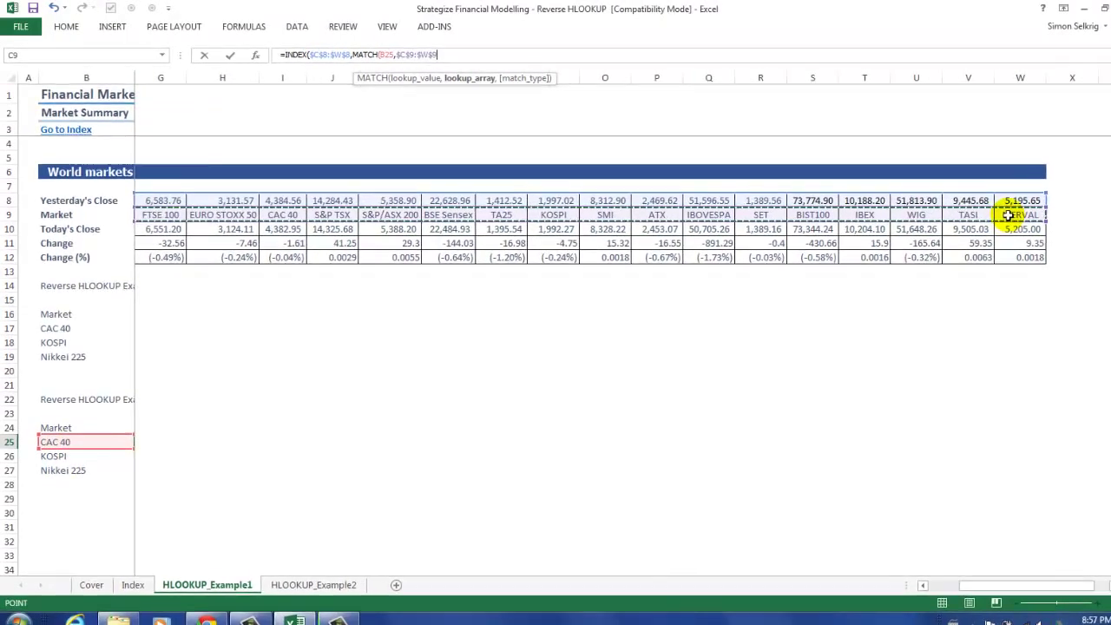
type(",0))")
key("Return")
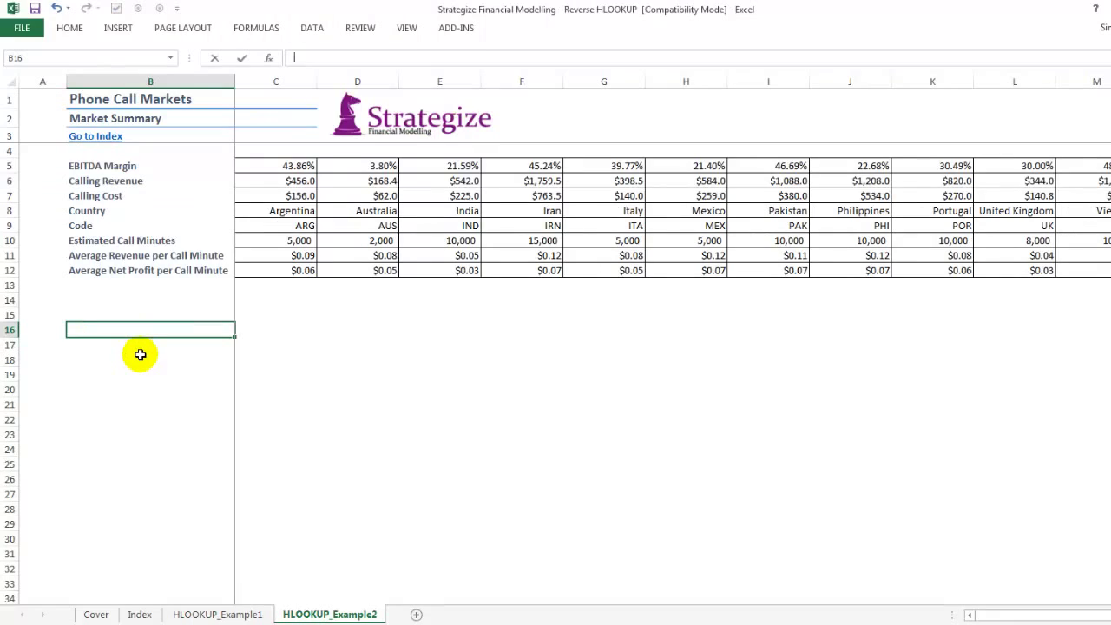
- Enter the title "Reverse HLOOKUP Example 1" in B16 and link C18 to the EBITDA Margin label in B5
type("Reverse HLOOKUP Example 1")
key("Return")
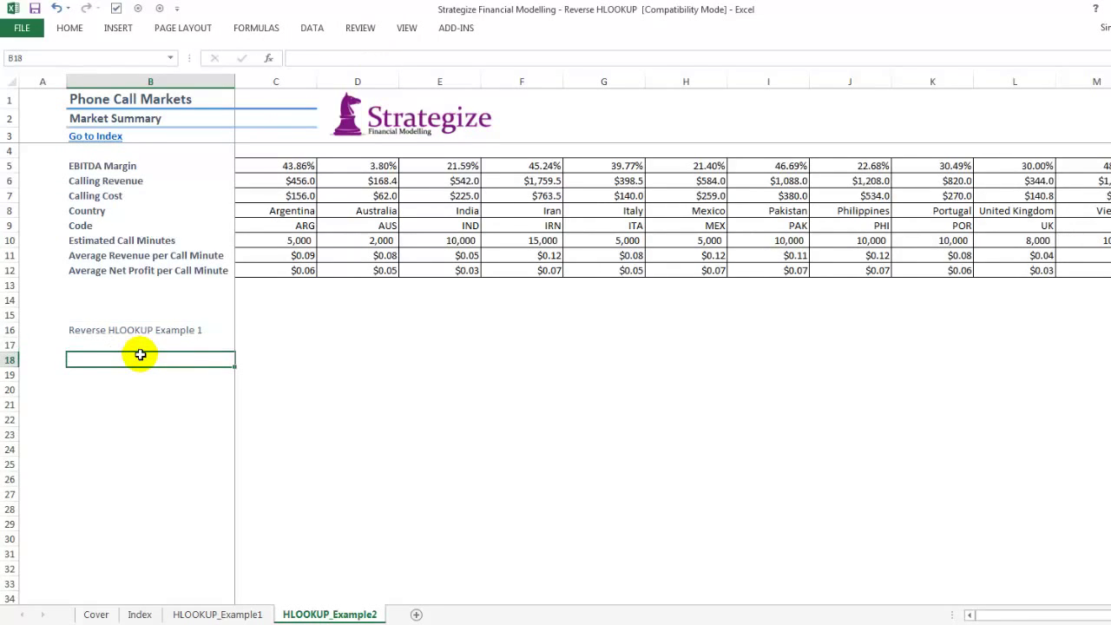
left_click(259, 358)
left_click(84, 166)
key("Return")
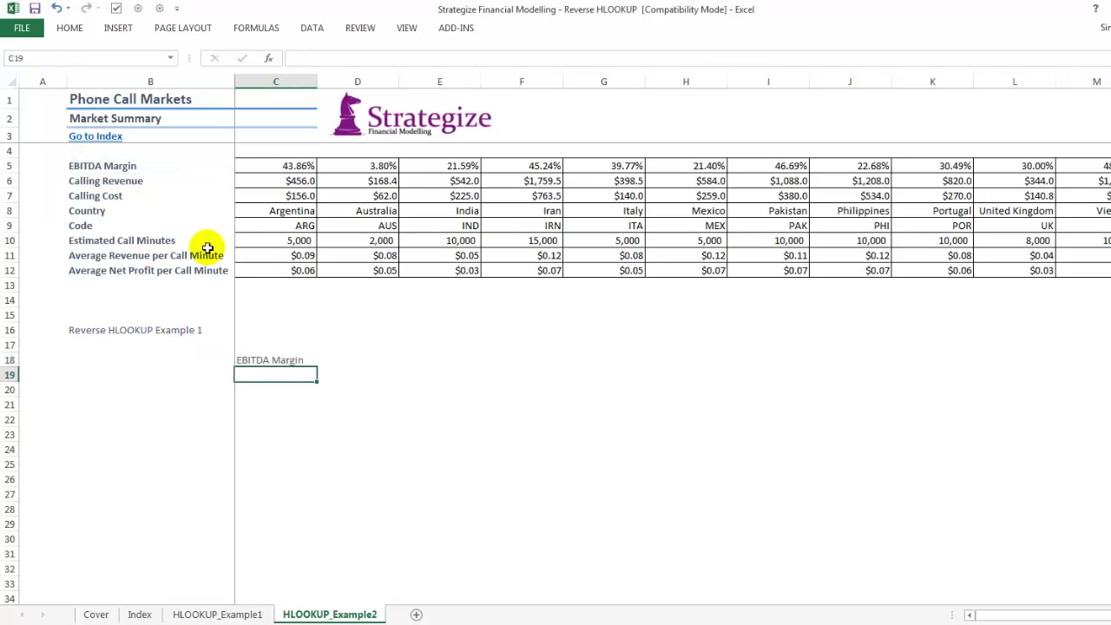
- Link B18 to the Country label in B8 and make the headers in B18:C18 bold
key("Left")
key("Up")
type("=")
left_click(109, 212)
key("Down")
- Link B19, B20 and B21 to Australia, Italy and Philippines in the Country row
type("=")
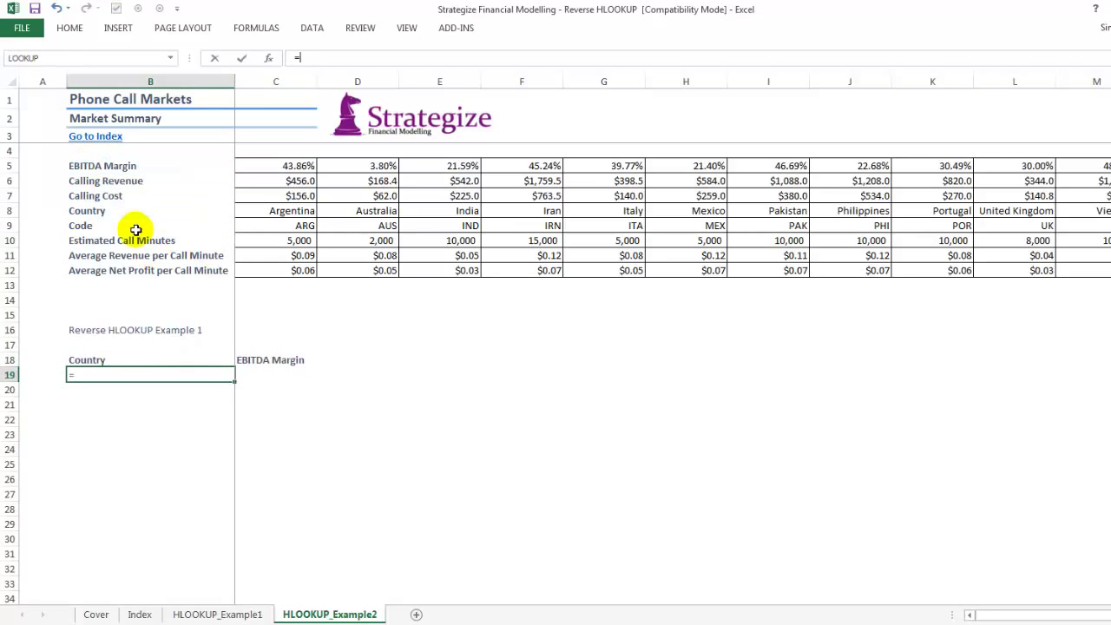
left_click(347, 212)
key("Return")
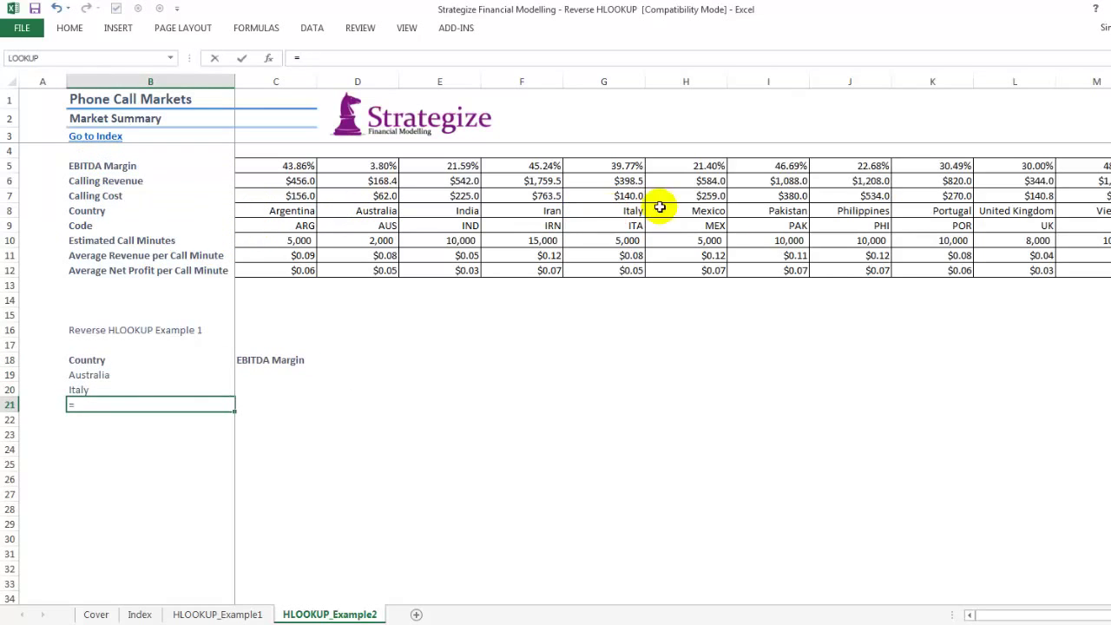
key("Return")
- Start a LOOKUP formula in C19 with lookup value 1E+100 and a nested SEARCH using $C$8:$M$8 as the find text
left_click(260, 377)
type("=")
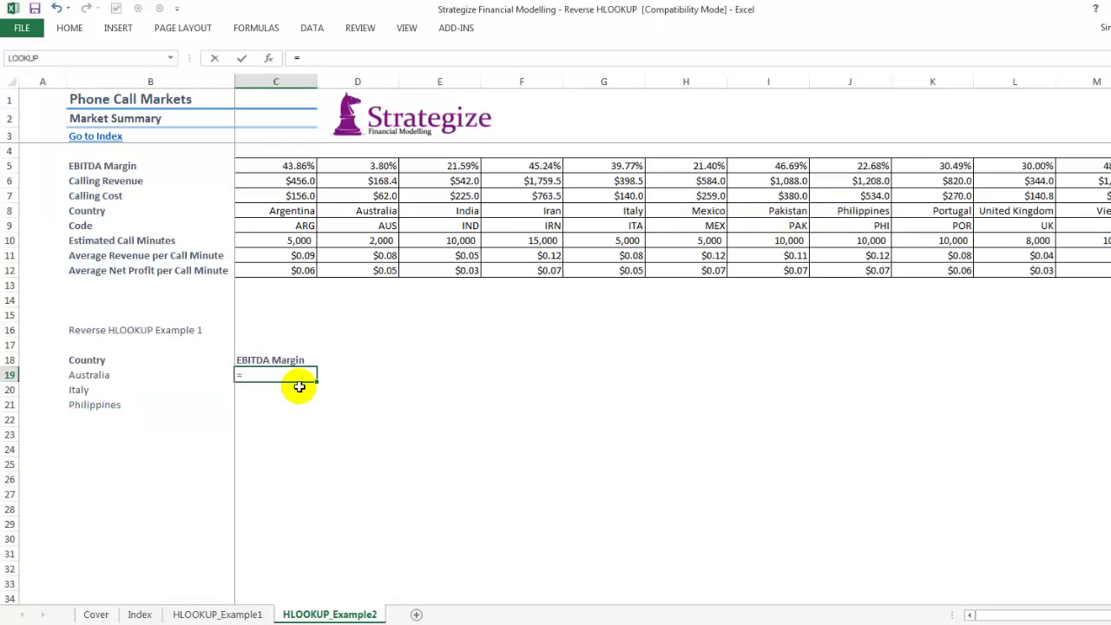
type("LOOKUP(1E+1")
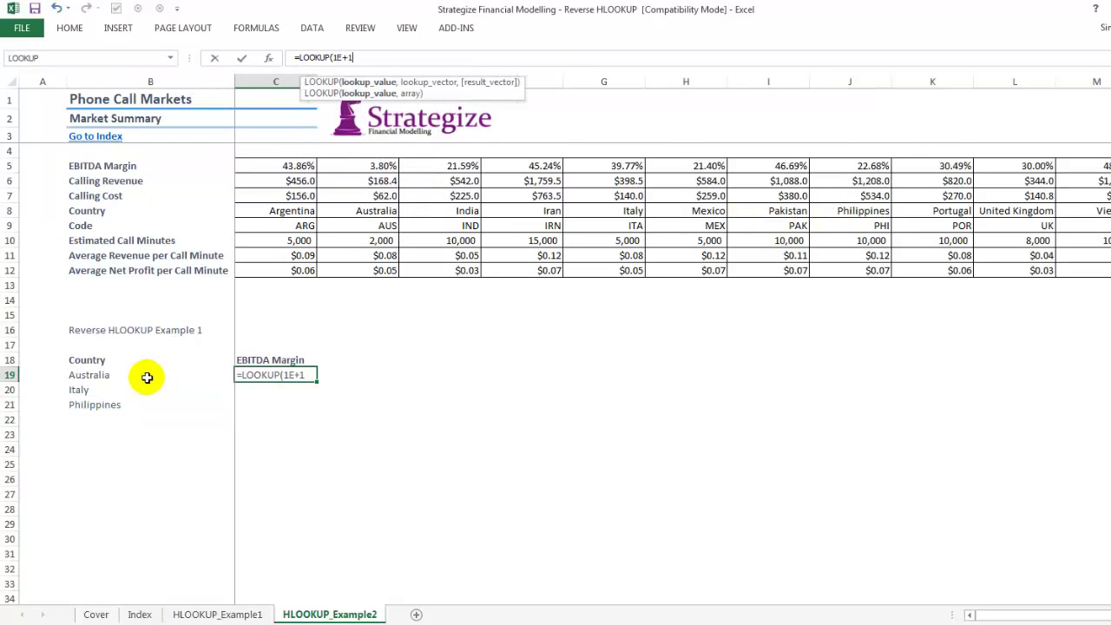
type("00,s")
key("Tab")
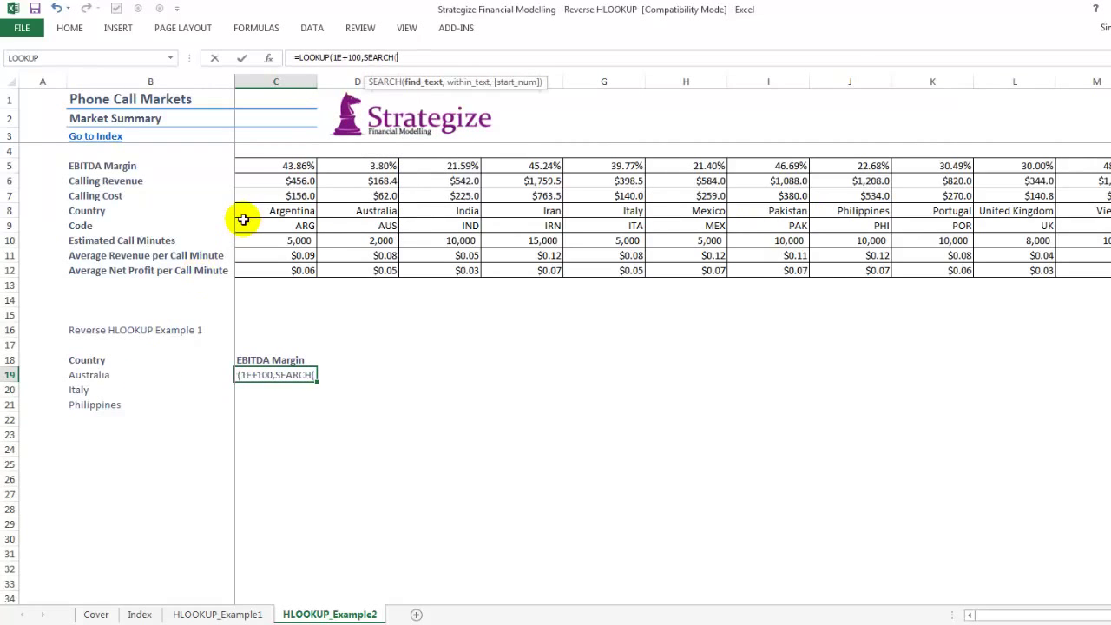
left_click(244, 214)
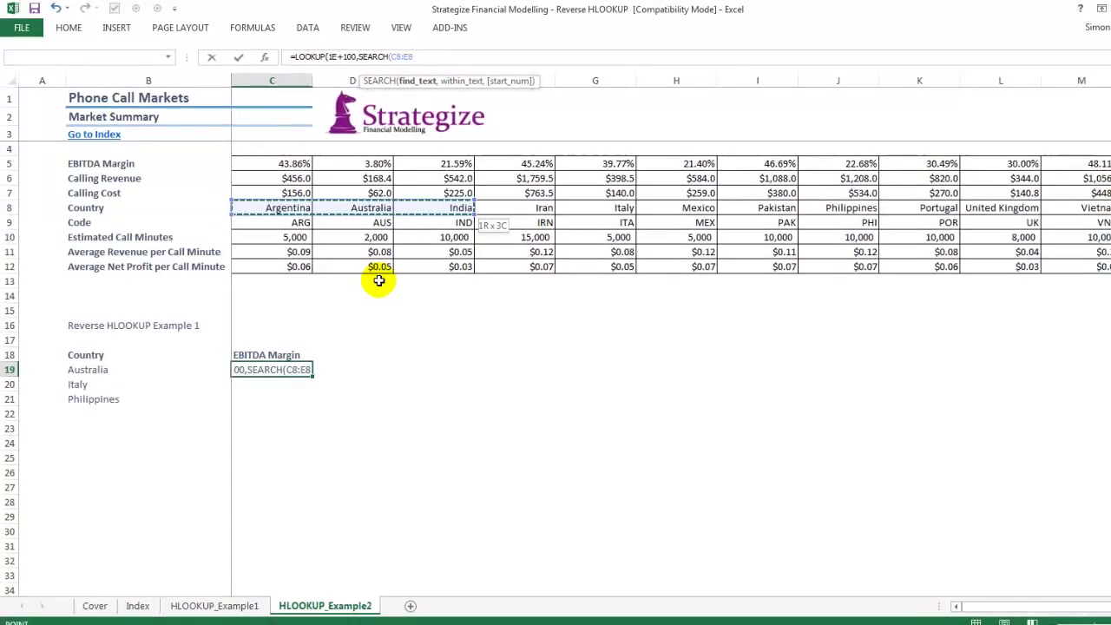
key("ctrl+shift+Right")
key("F4")
type(",")
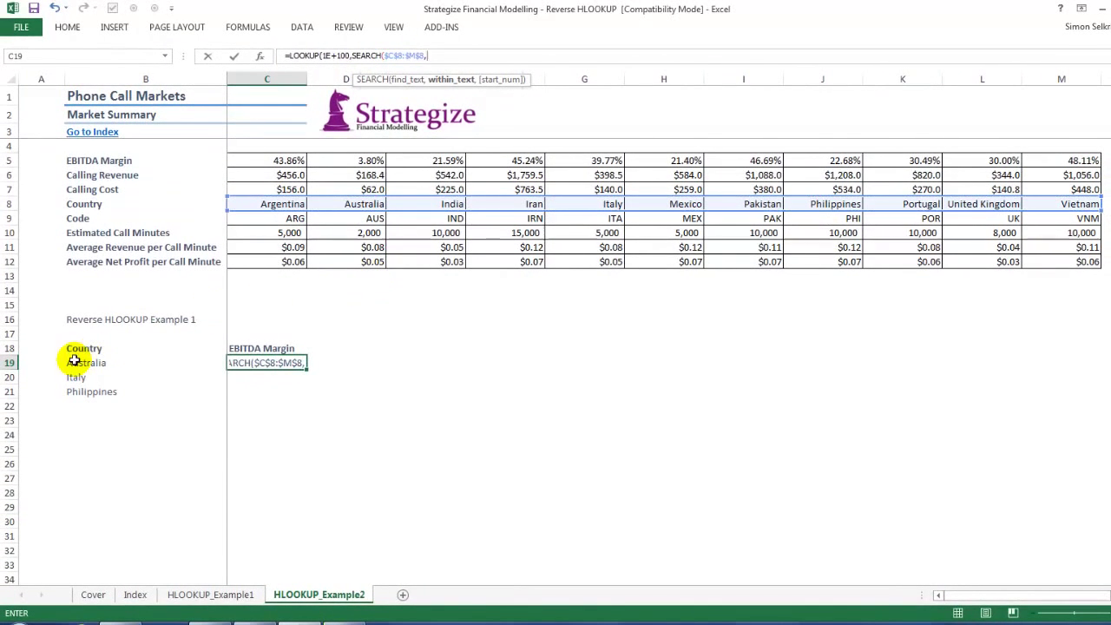
- Complete the C19 formula with B19 as the SEARCH within text and C5:M5 as the result vector, and enter it
left_click(74, 362)
type(")")
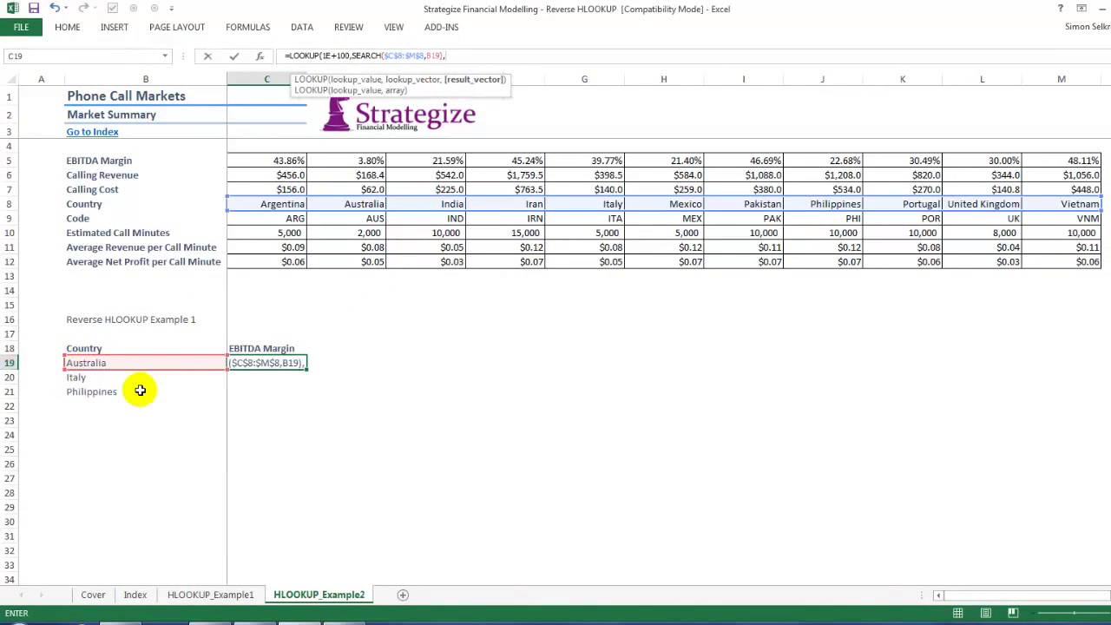
type(",")
left_click_drag(251, 160, 1041, 165)
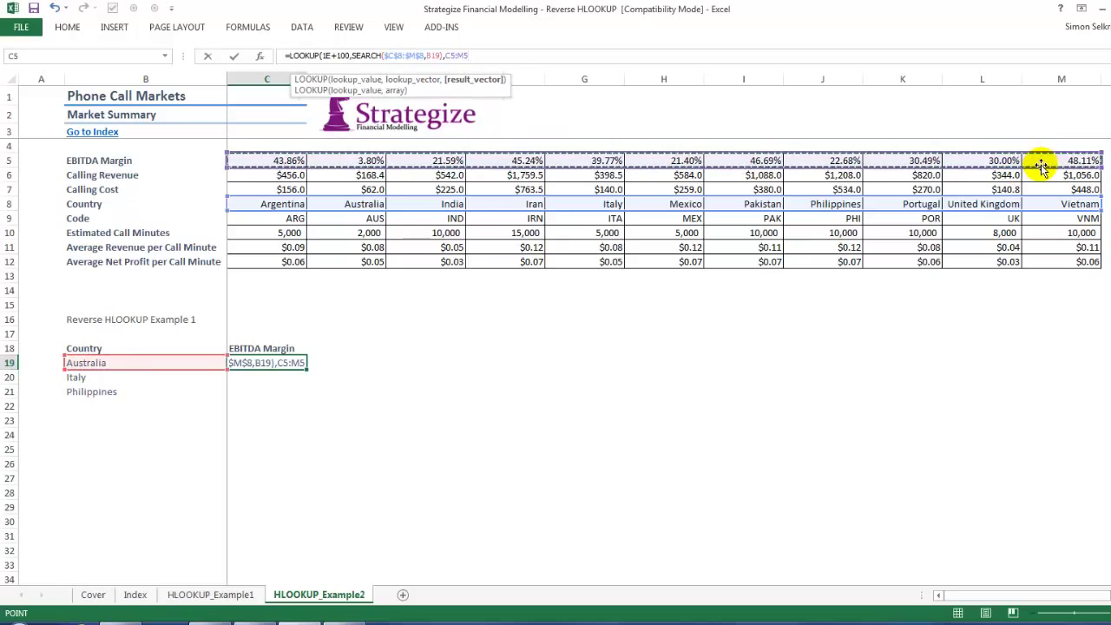
type(")")
key("ctrl+Return")
- Format C19 as a percentage with two decimal places
right_click(291, 363)
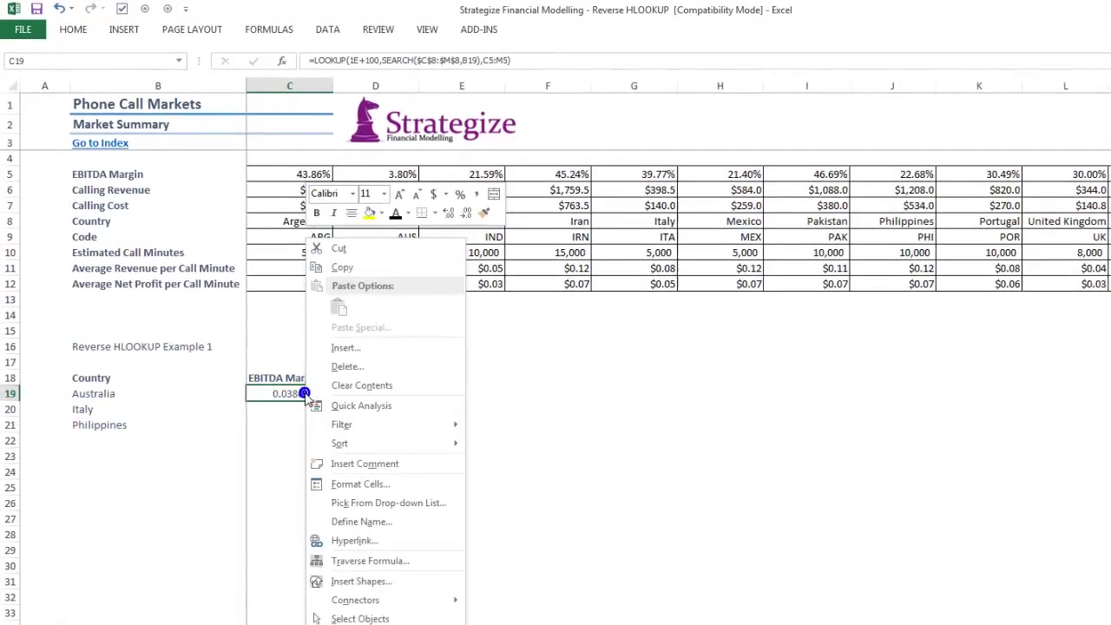
left_click(424, 181)
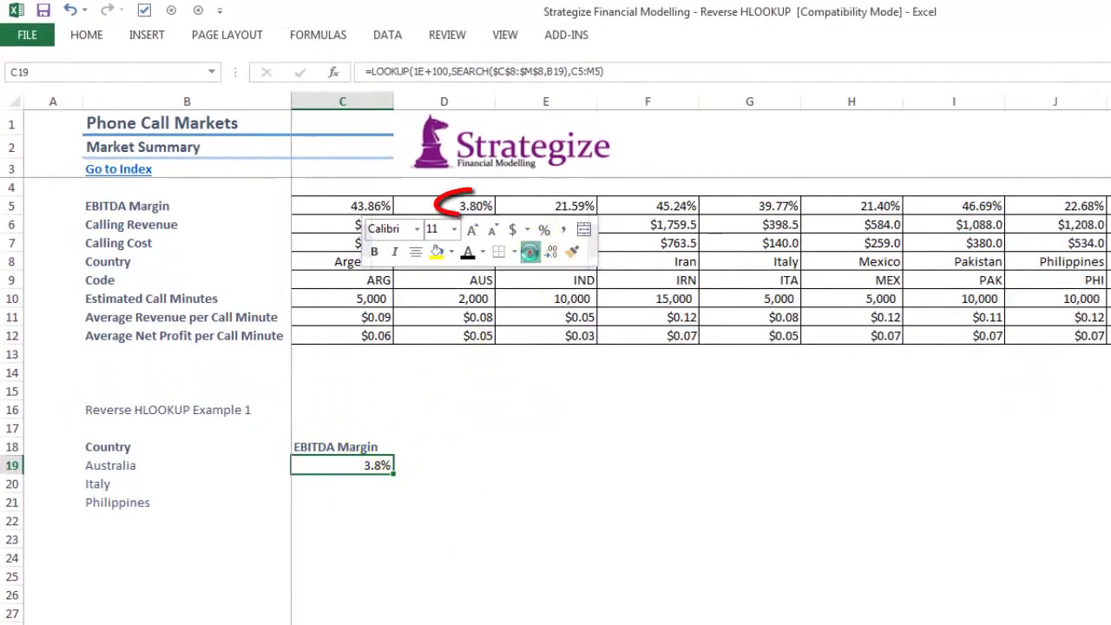
left_click(530, 252)
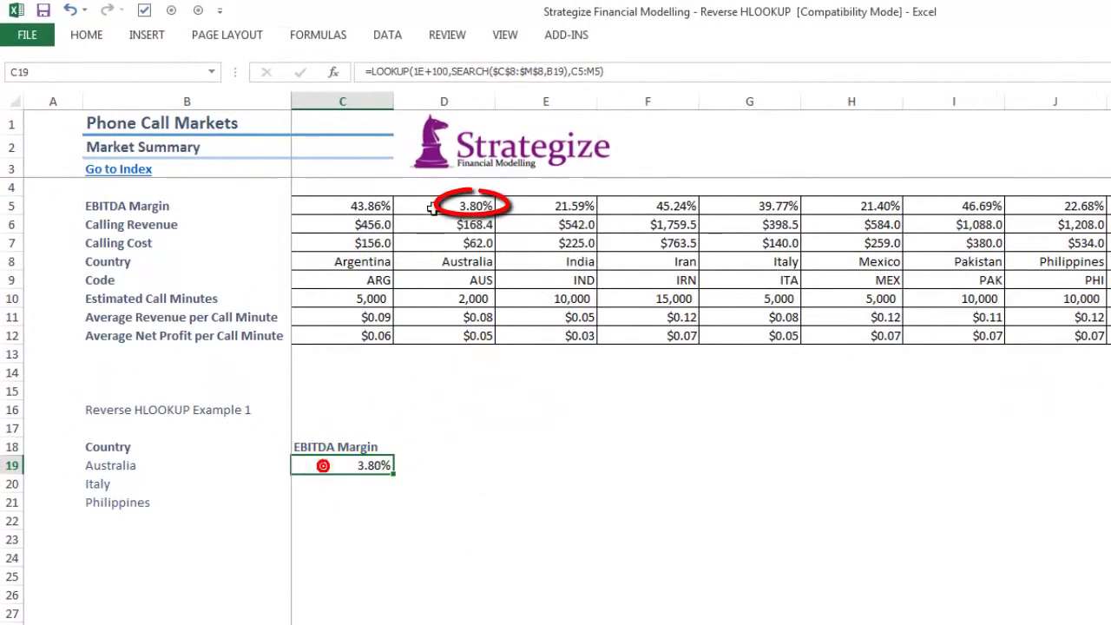
- Try to fill the C19 LOOKUP formula down through C21, and undo the fill
left_click(475, 206)
left_click(379, 466)
double_click(394, 474)
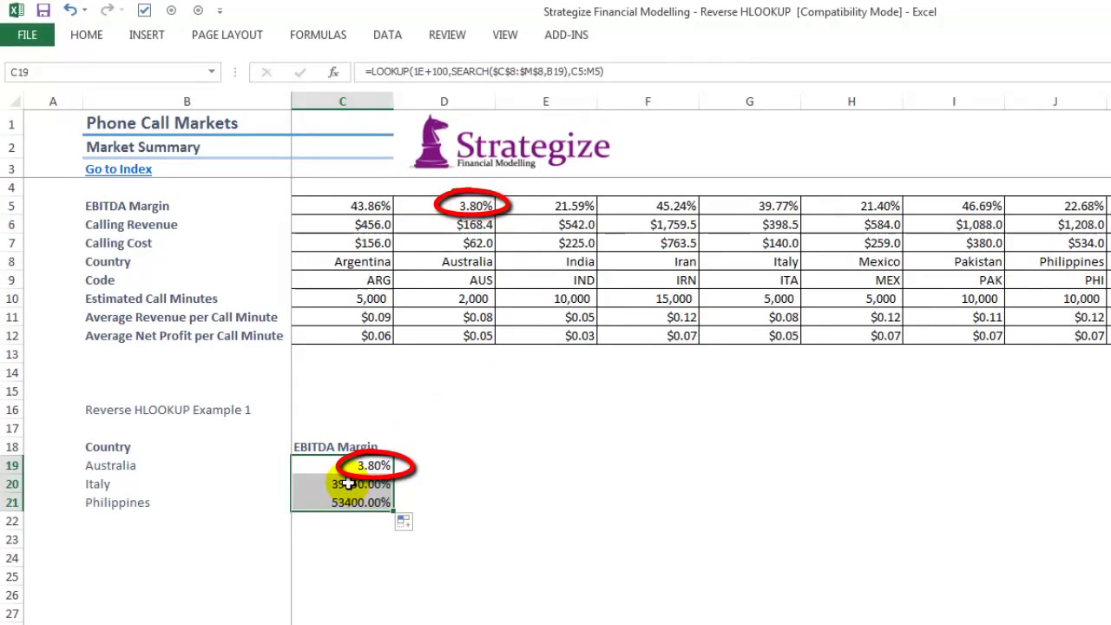
key("ctrl+z")
- Make the result vector in C19 absolute as $C$5:$M$5, fill the formula down to C21 and check the results
left_click(589, 71)
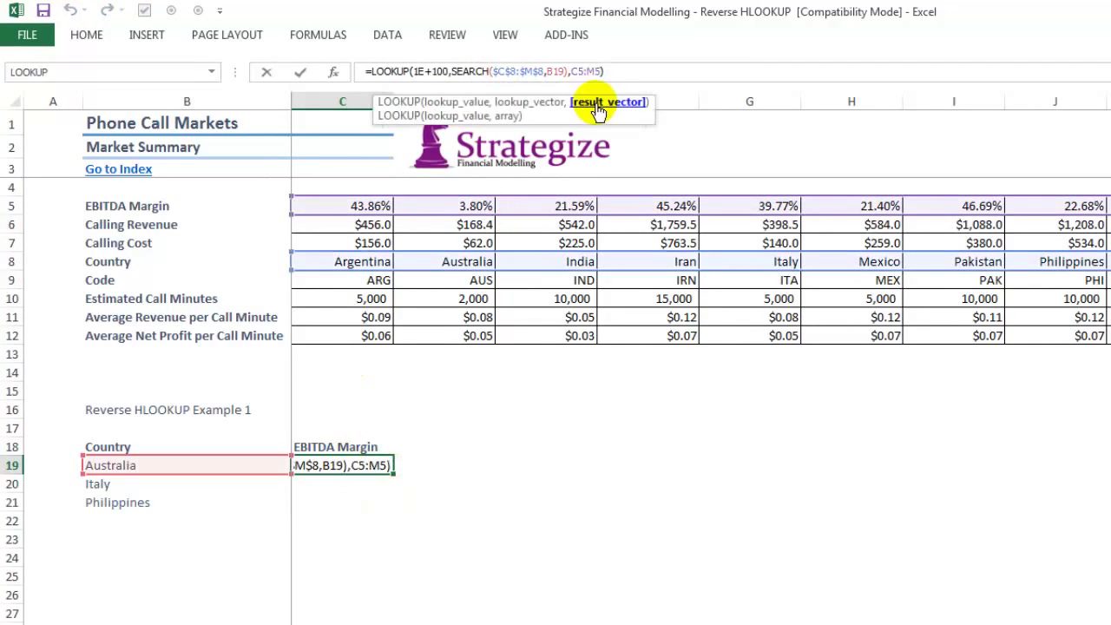
key("F4")
key("ctrl+Return")
double_click(393, 474)
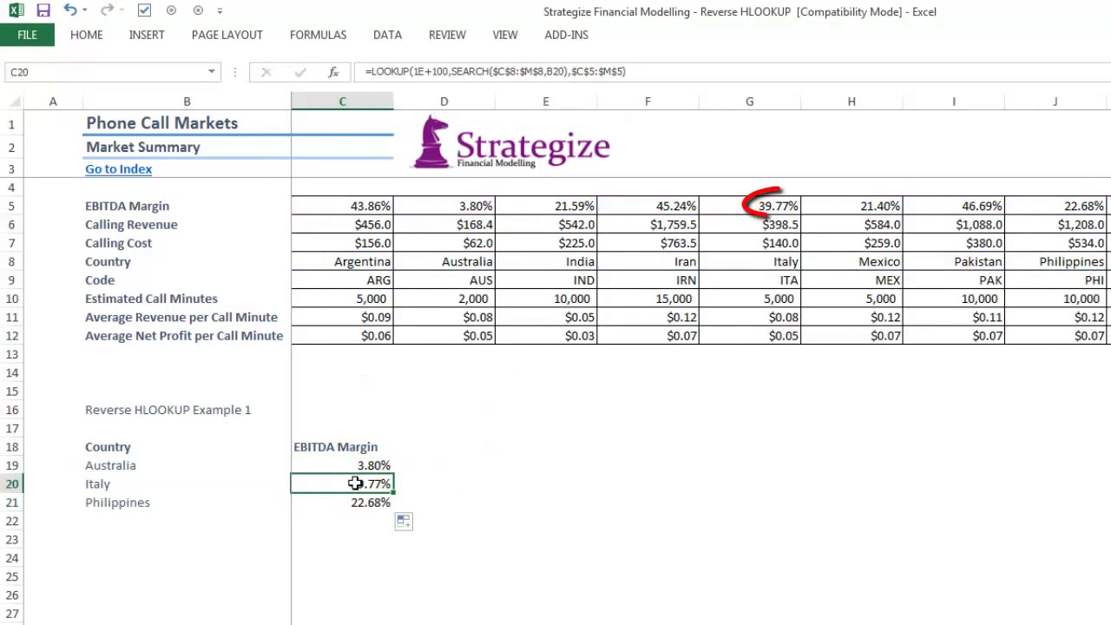
left_click(764, 205)
left_click(348, 507)
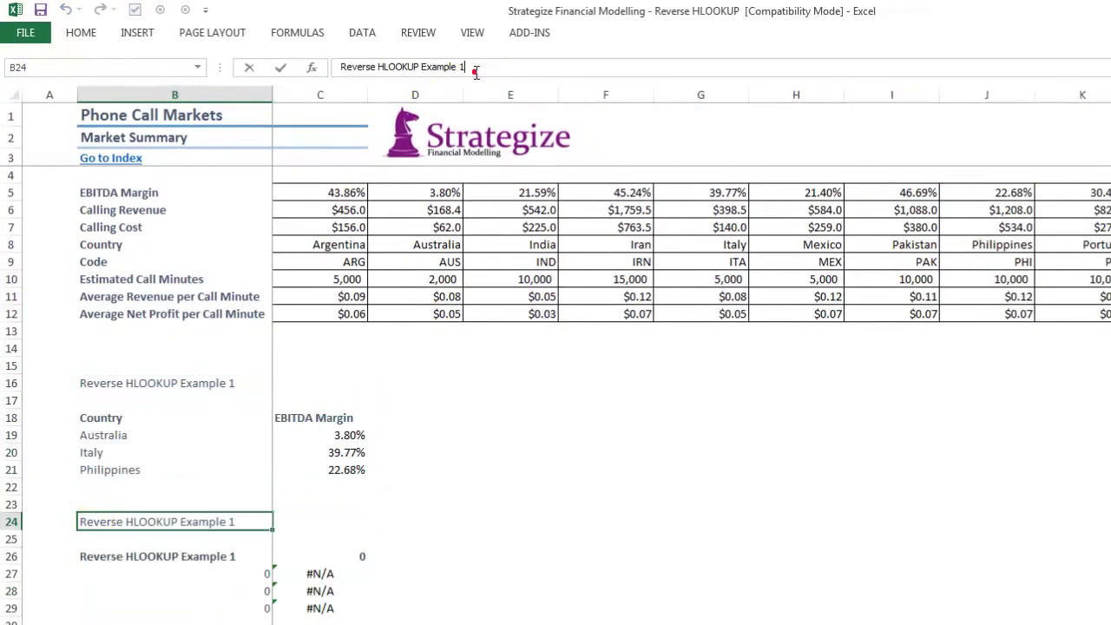
- Change the title in B24 to "Reverse HLOOKUP Example 2" and relink B26 to the Country header in B18
key("Down")
key("Down")
left_click(476, 73)
left_click_drag(92, 383, 93, 417)
key("Return")
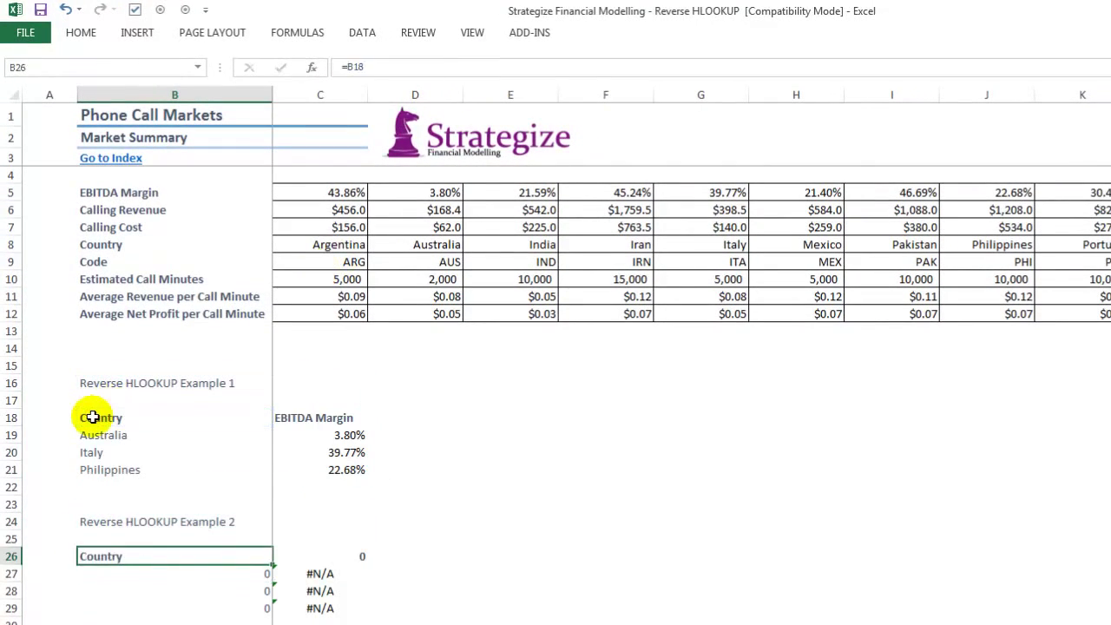
- Link B27:B29 to the countries in B19:B21 and relink C26 to the EBITDA Margin label
left_click(89, 435)
key("ctrl+Return")
left_click(310, 557)
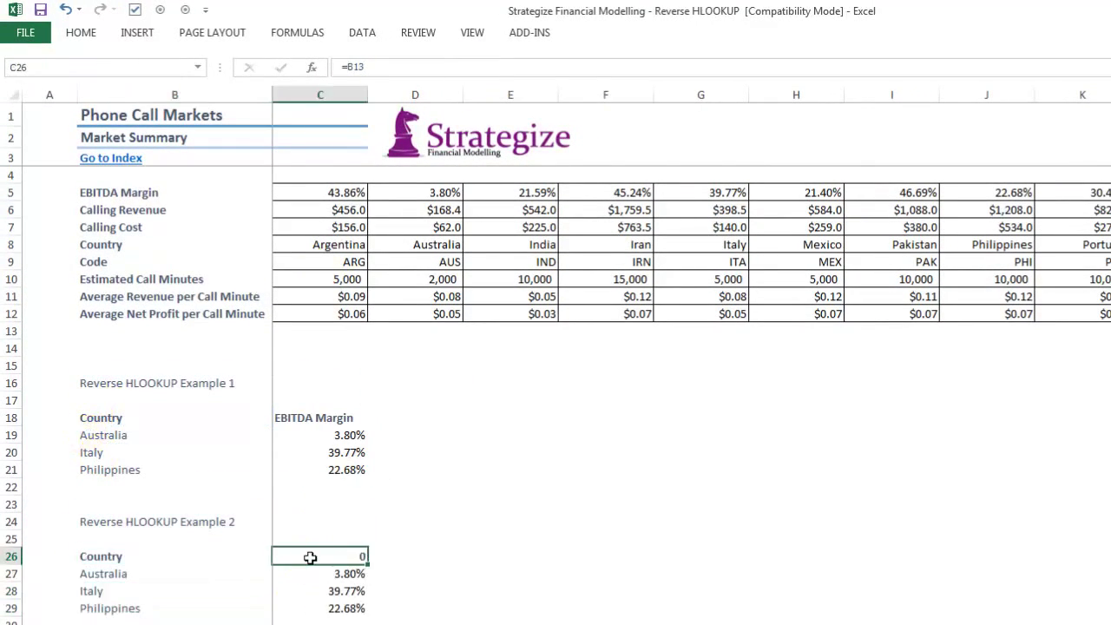
key("Return")
- Clear the copied LOOKUP formulas from C27:C29
key("shift+Down")
key("shift+Down")
type("=")
key("Escape")
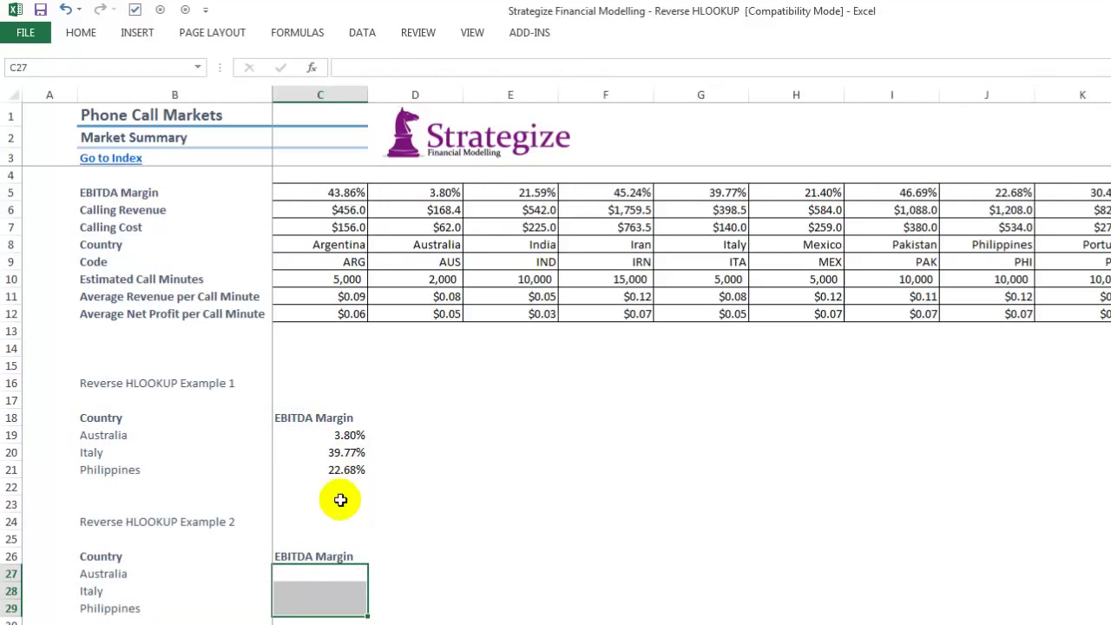
- Start an INDEX formula in C27 with the absolute EBITDA Margin array $C$5:$M$5
left_click(315, 573)
type("=ind")
key("Tab")
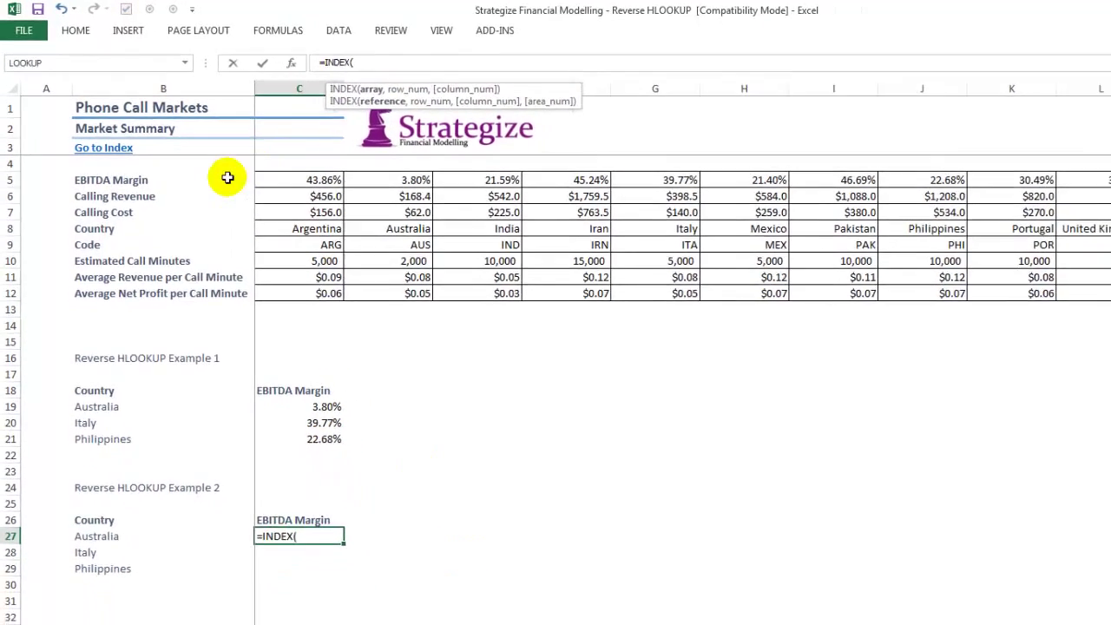
left_click_drag(320, 192, 1041, 162)
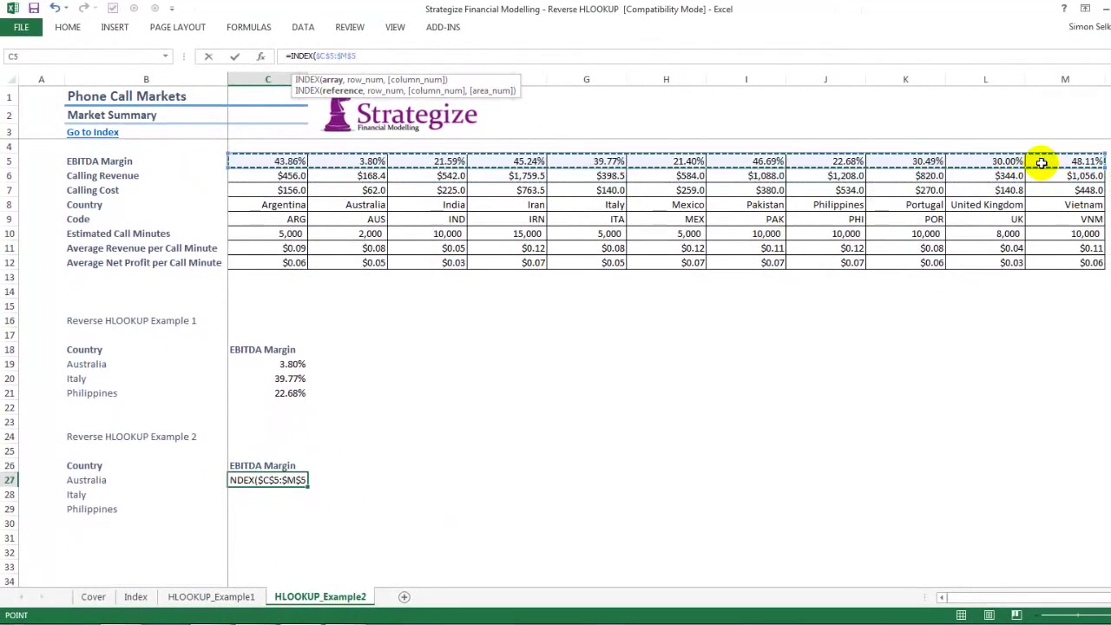
- Add a nested MATCH in C27 with lookup value B27, lookup array $C$8:$M$8 and match type 0, and enter the formula
type(",mat")
left_click(84, 479)
type(",MATCH(B27,C8")
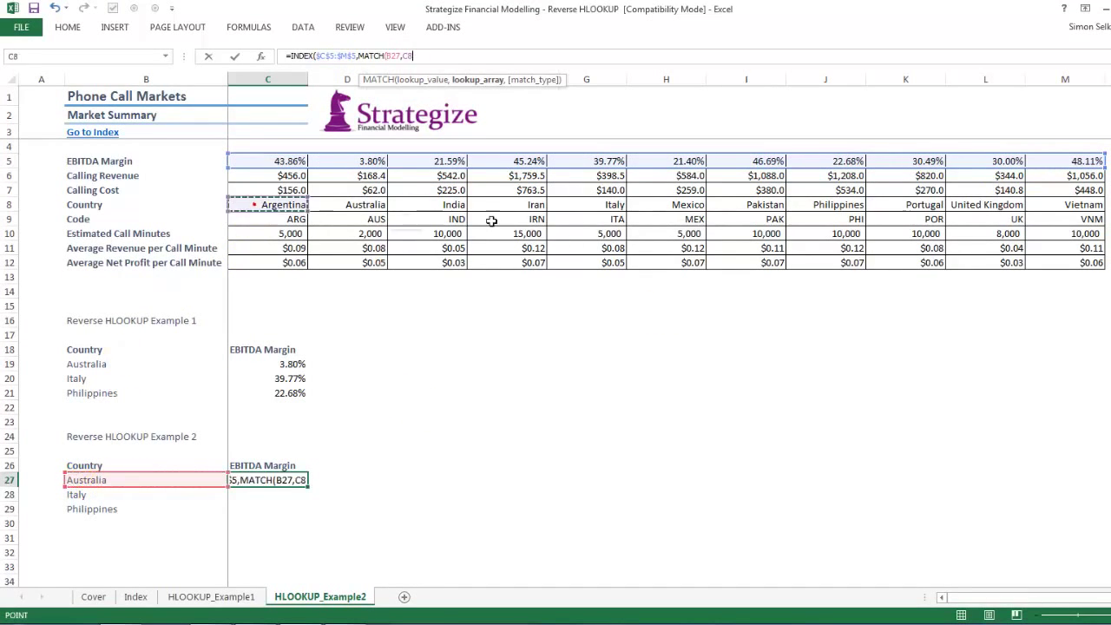
left_click_drag(491, 222, 1034, 202)
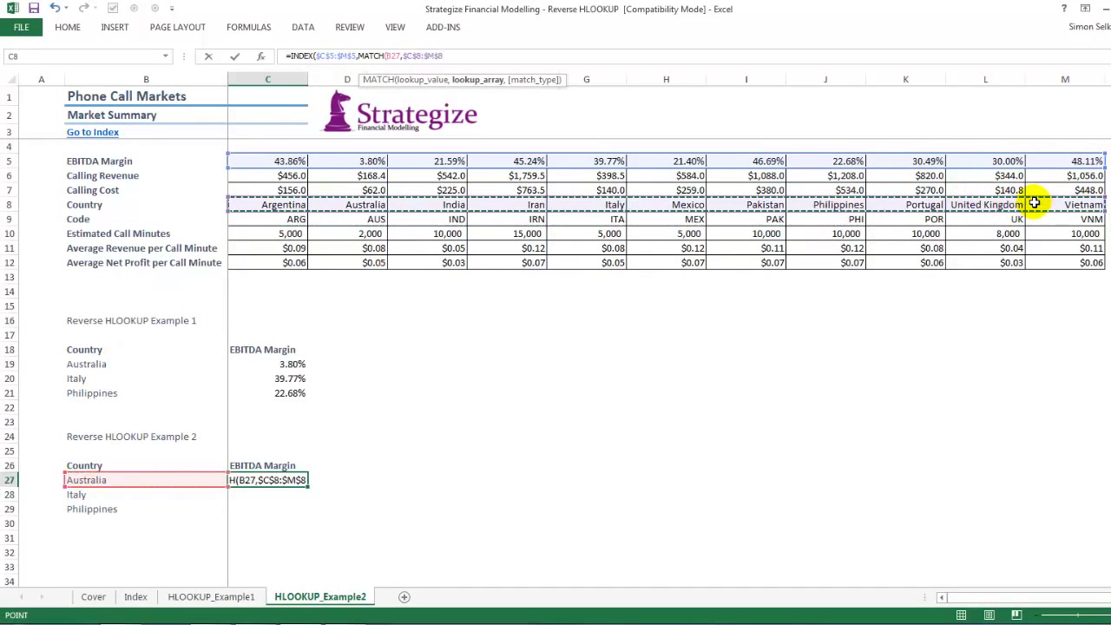
type(",")
double_click(477, 106)
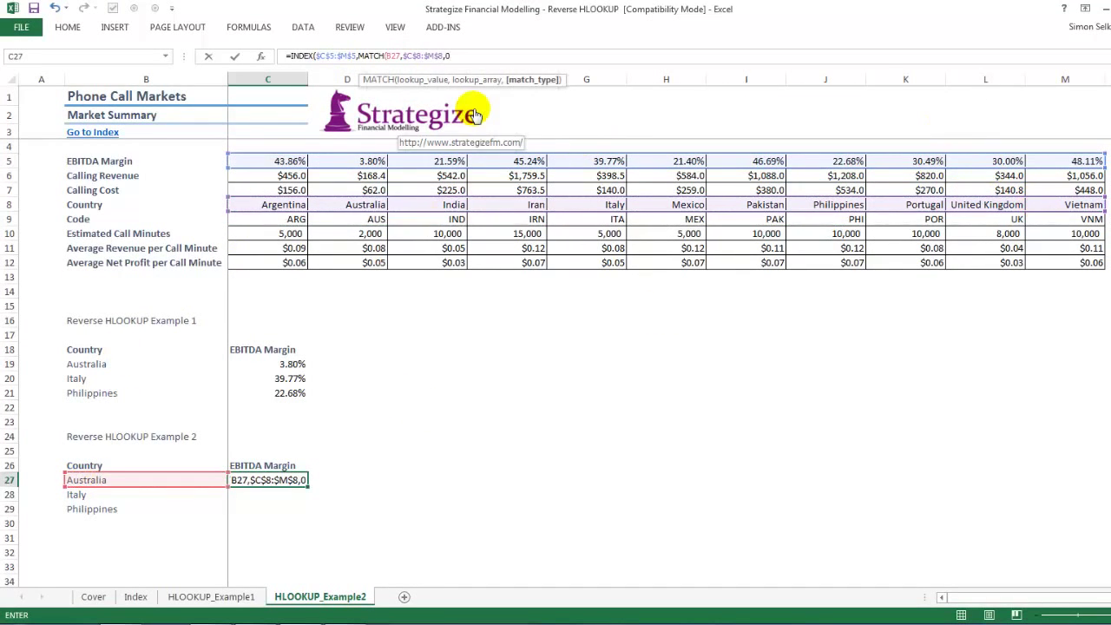
type("))")
key("ctrl+Return")
- Fill the C27 INDEX formula down to C29 and compare Italy's result with the EBITDA Margin row
double_click(308, 487)
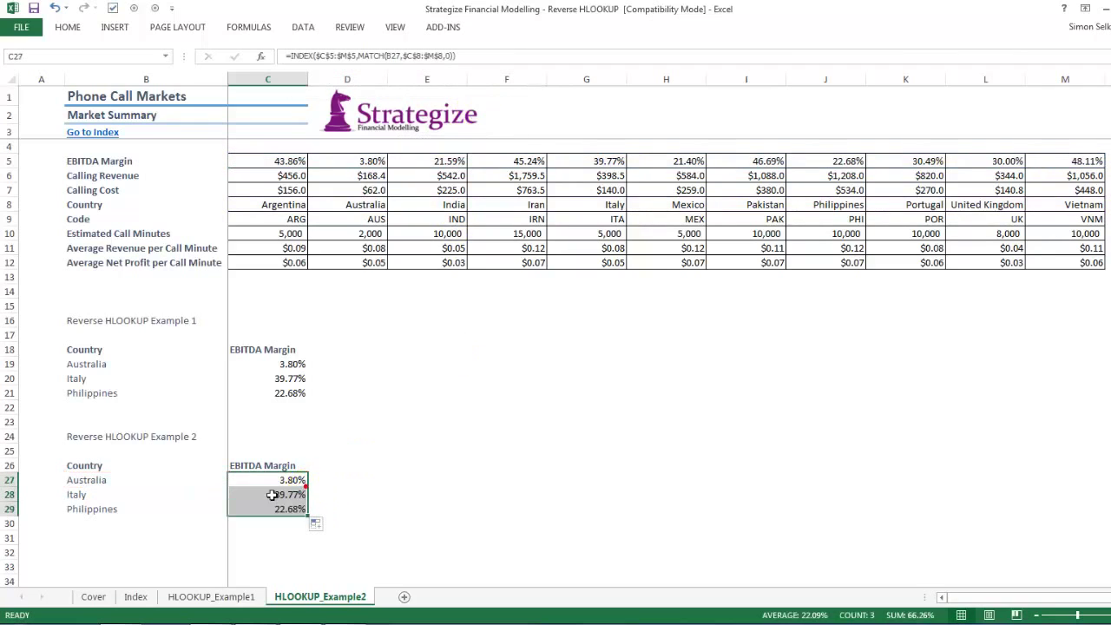
left_click(271, 495)
left_click(608, 163)
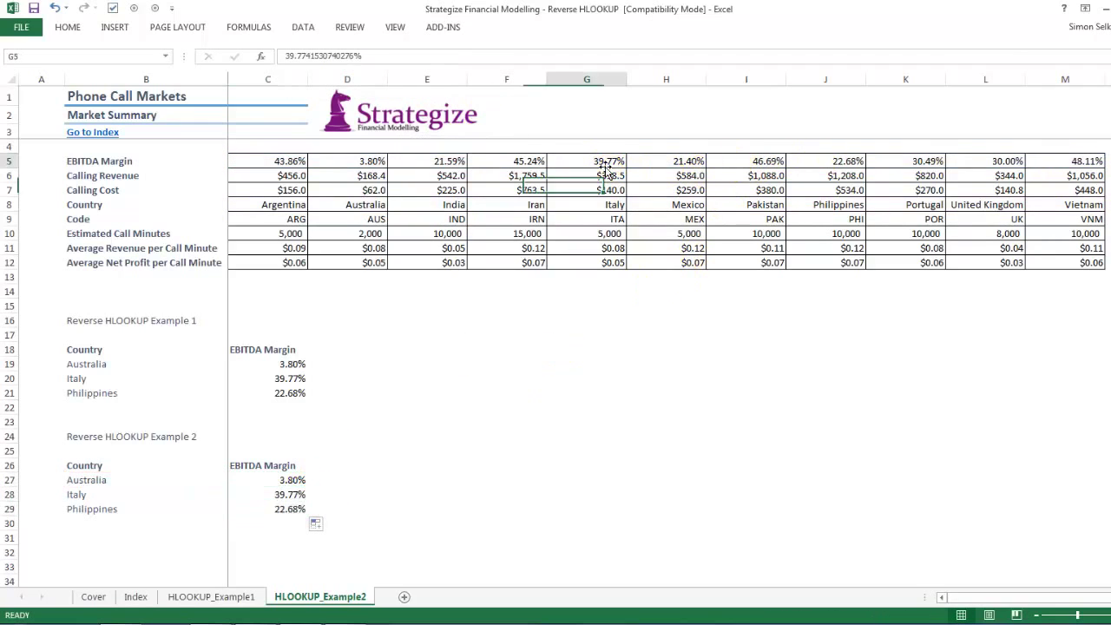